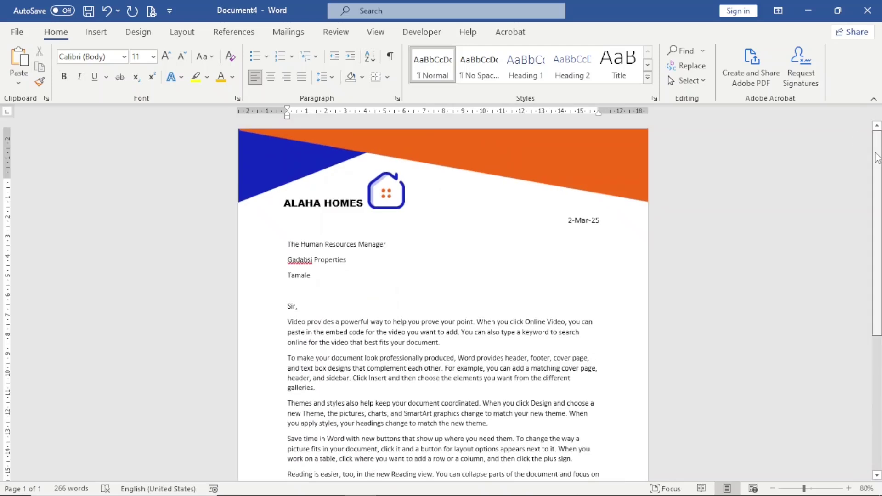
Scroll through the finished ALAHA HOMES letterhead and footer example before starting a blank document.
{"action": "left_click_drag", "start_coordinate": [877, 157], "coordinate": [877, 157]}
{"action": "scroll", "coordinate": [443, 299], "scroll_direction": "down", "scroll_amount": 10}
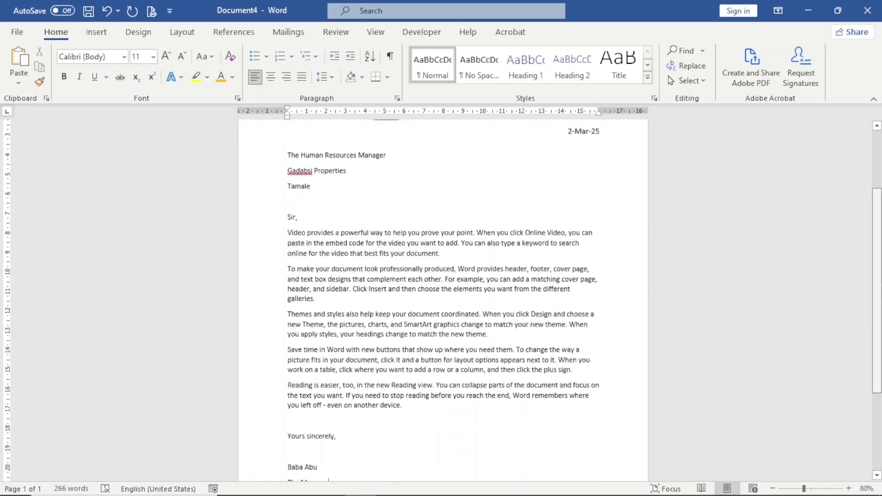
{"action": "scroll", "coordinate": [443, 298], "scroll_direction": "up", "scroll_amount": 10}
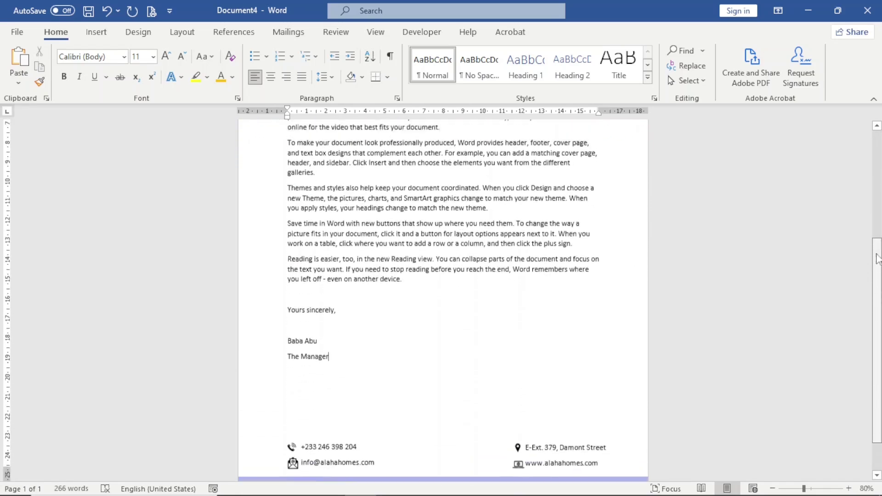
{"action": "scroll", "coordinate": [879, 133], "scroll_direction": "down", "scroll_amount": 8}
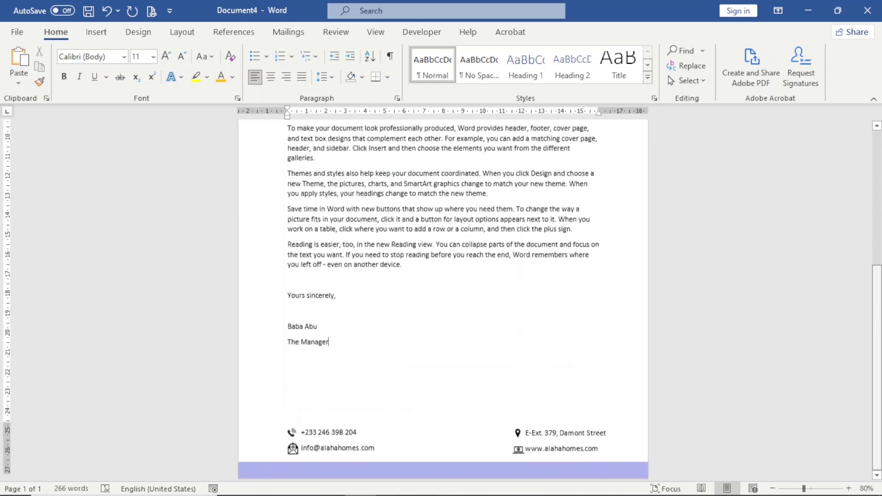
{"action": "scroll", "coordinate": [877, 254], "scroll_direction": "up", "scroll_amount": 8}
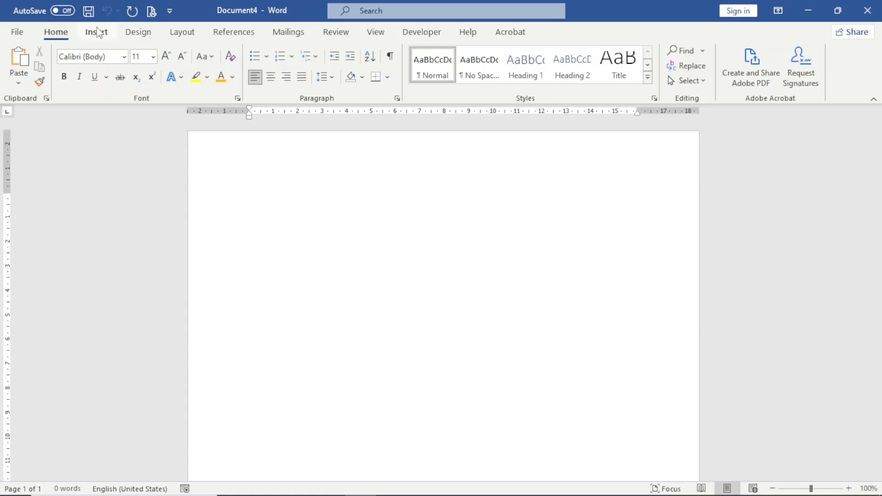
Draw a wide blue rectangle, 3.76 cm by 18.44 cm, near the top of the page.
{"action": "left_click", "coordinate": [105, 39]}
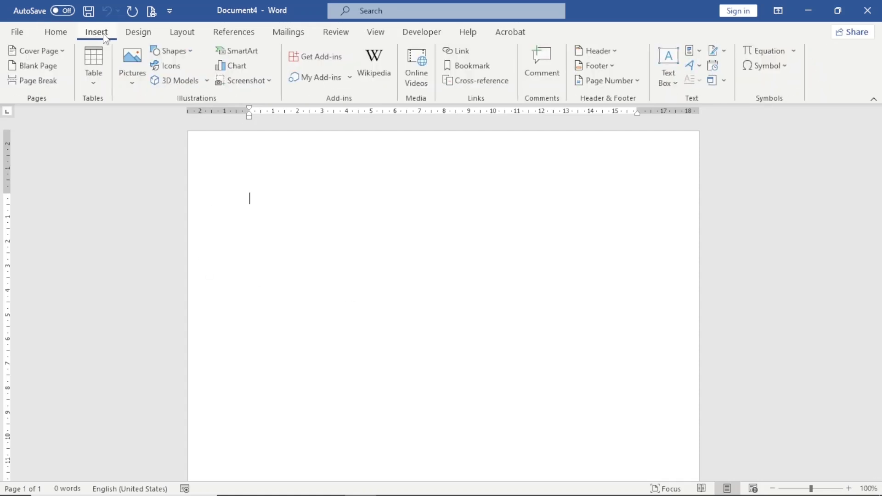
{"action": "left_click", "coordinate": [188, 56]}
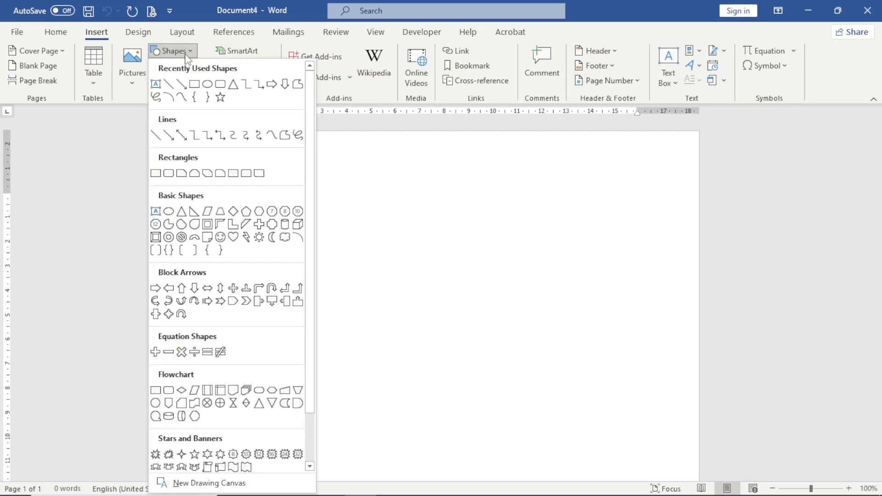
{"action": "left_click", "coordinate": [155, 173]}
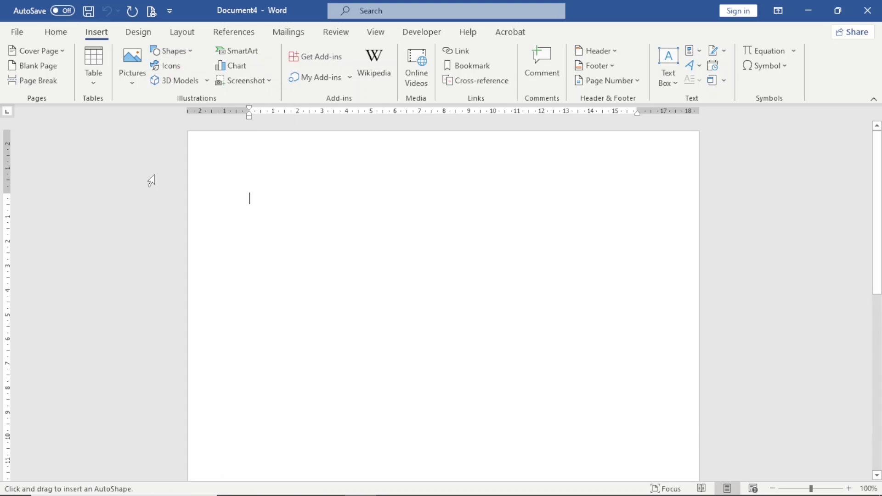
{"action": "mouse_move", "coordinate": [231, 192]}
{"action": "left_mouse_down"}
{"action": "mouse_move", "coordinate": [440, 284]}
{"action": "mouse_move", "coordinate": [675, 297]}
{"action": "mouse_move", "coordinate": [681, 284]}
{"action": "left_mouse_up"}
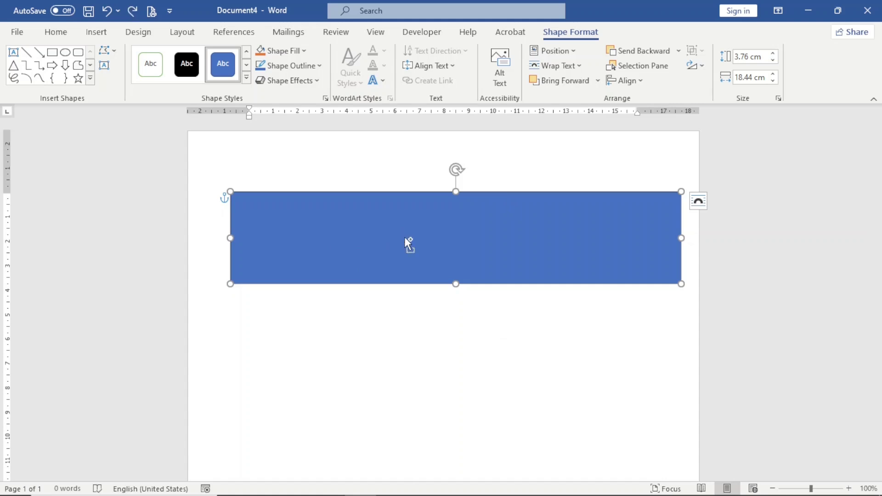
Duplicate the rectangle below, and tilt the original about 20° into a top-left corner wedge.
{"action": "key", "text": "ctrl+d"}
{"action": "left_click_drag", "start_coordinate": [404, 237], "coordinate": [407, 335]}
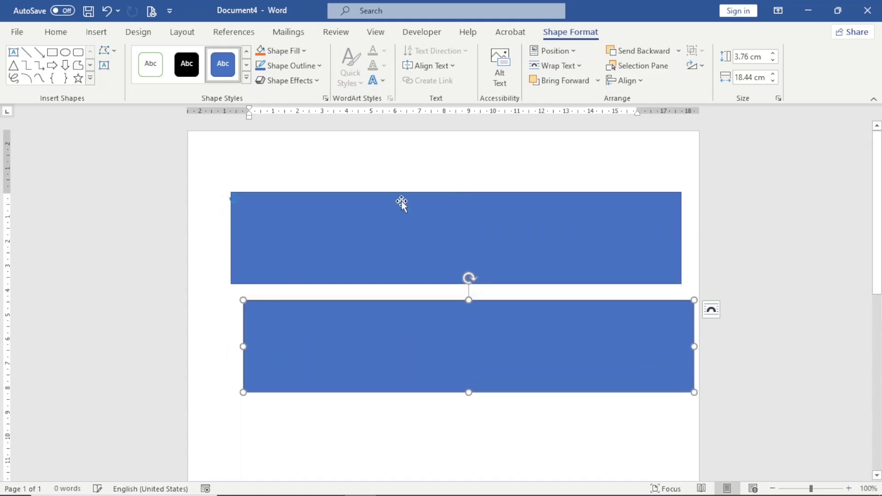
{"action": "left_click", "coordinate": [462, 223]}
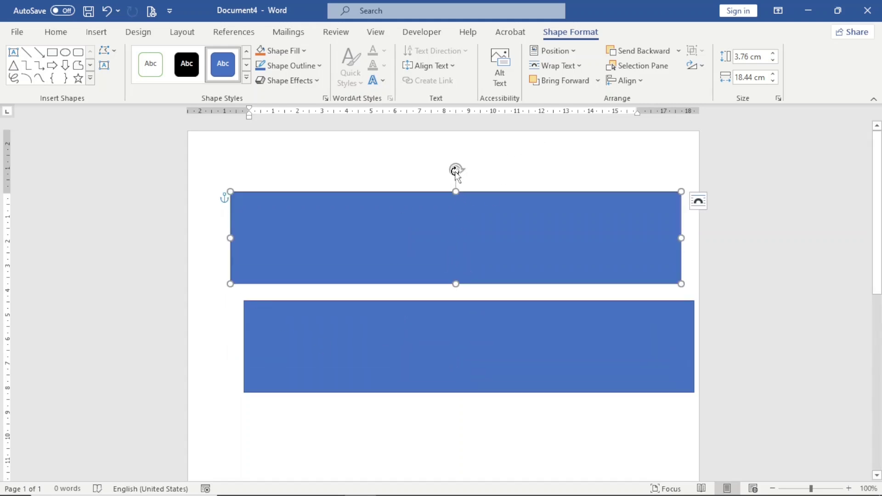
{"action": "left_click_drag", "start_coordinate": [455, 171], "coordinate": [431, 172]}
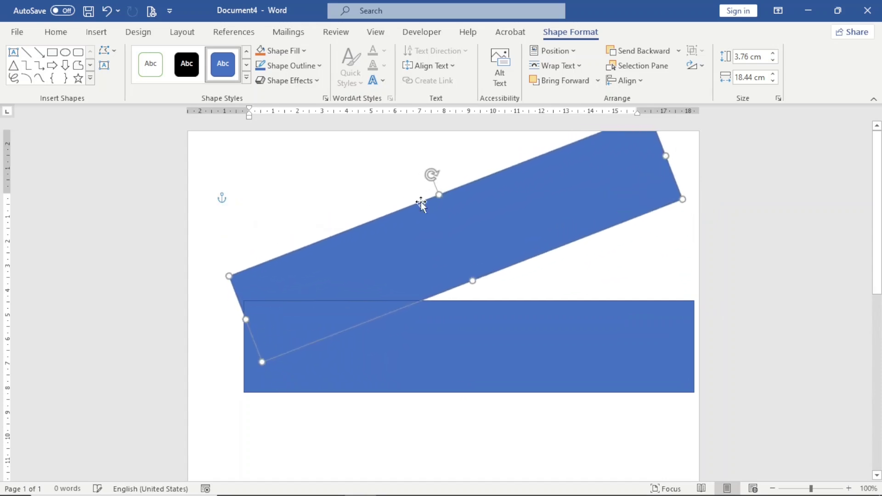
{"action": "left_click_drag", "start_coordinate": [418, 252], "coordinate": [313, 124]}
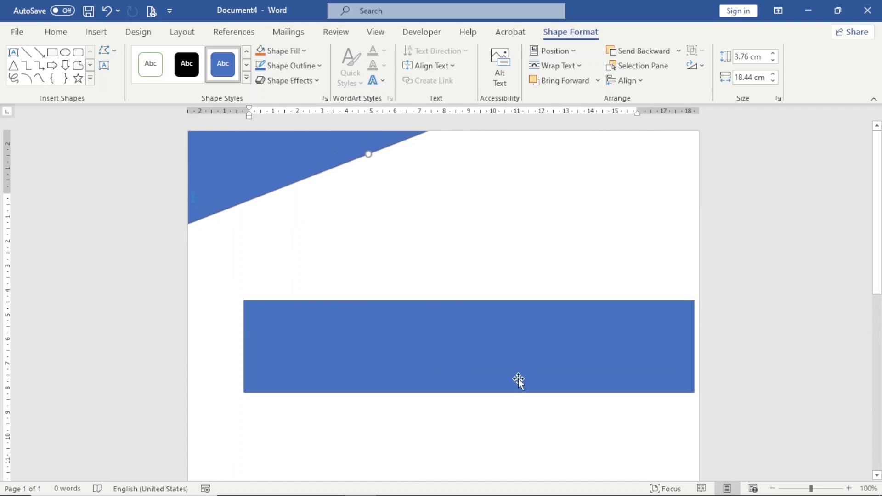
Tilt the lower rectangle clockwise, move it to the page top, and stretch it past the right edge.
{"action": "left_click", "coordinate": [488, 362]}
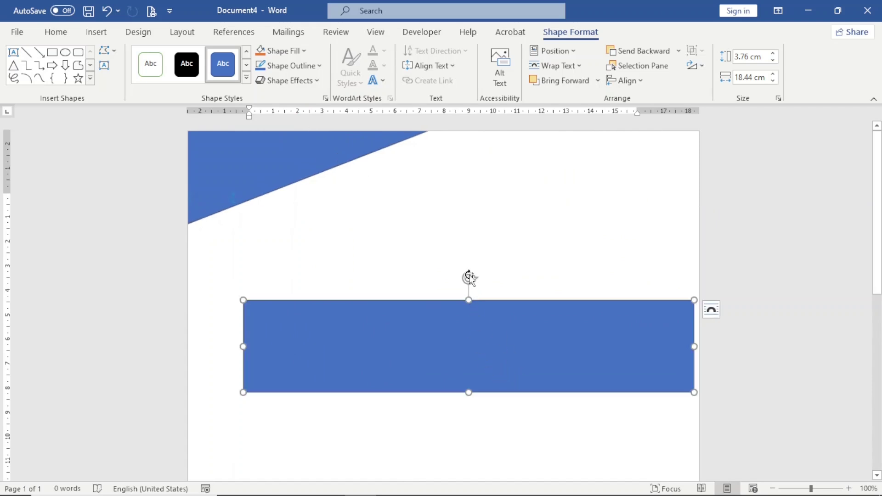
{"action": "left_click_drag", "start_coordinate": [468, 278], "coordinate": [489, 281]}
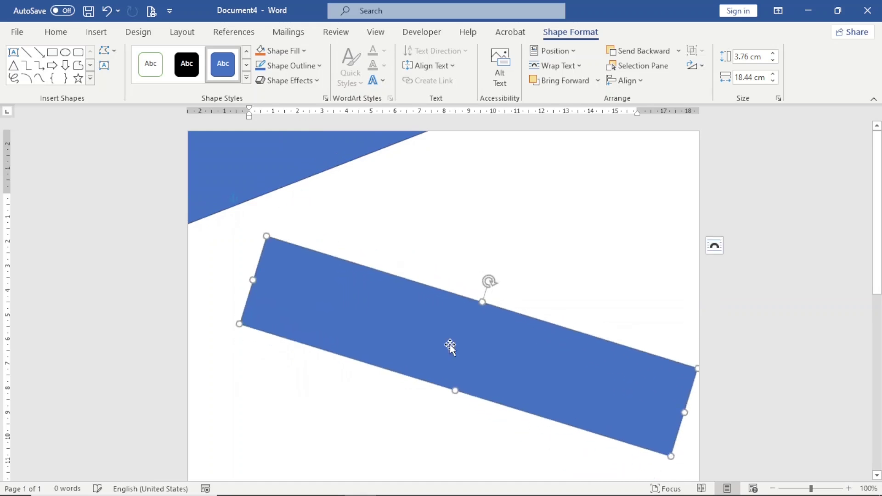
{"action": "left_click_drag", "start_coordinate": [451, 366], "coordinate": [442, 234]}
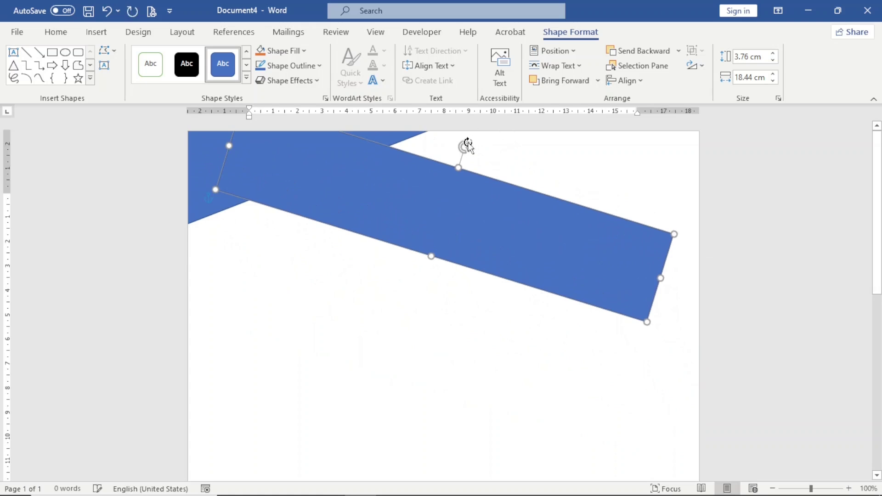
{"action": "left_click_drag", "start_coordinate": [466, 147], "coordinate": [456, 146]}
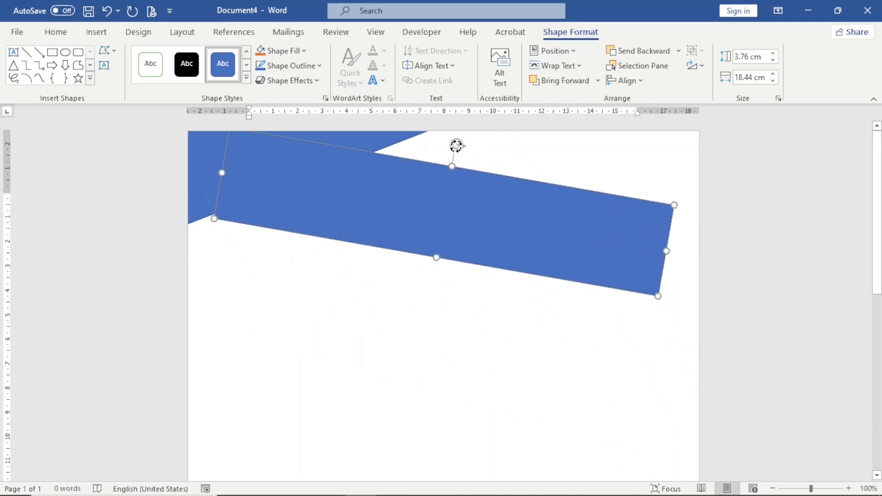
{"action": "left_click_drag", "start_coordinate": [415, 218], "coordinate": [384, 133]}
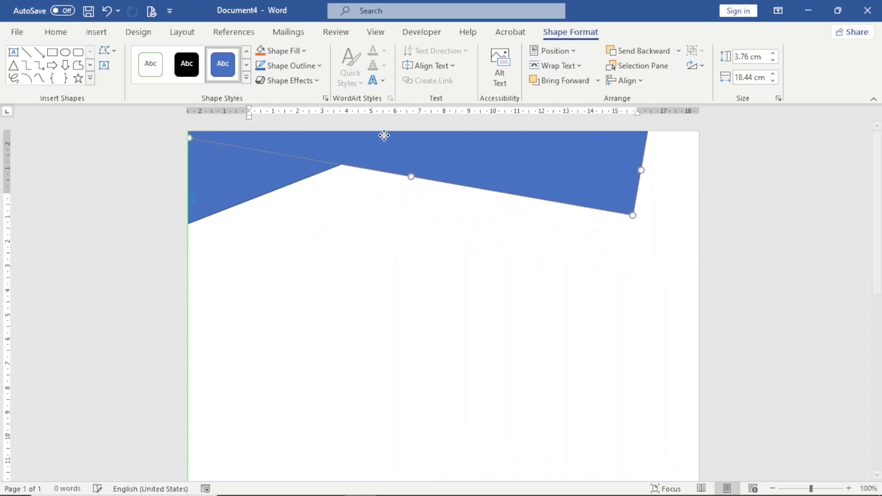
{"action": "key", "text": "ctrl+z"}
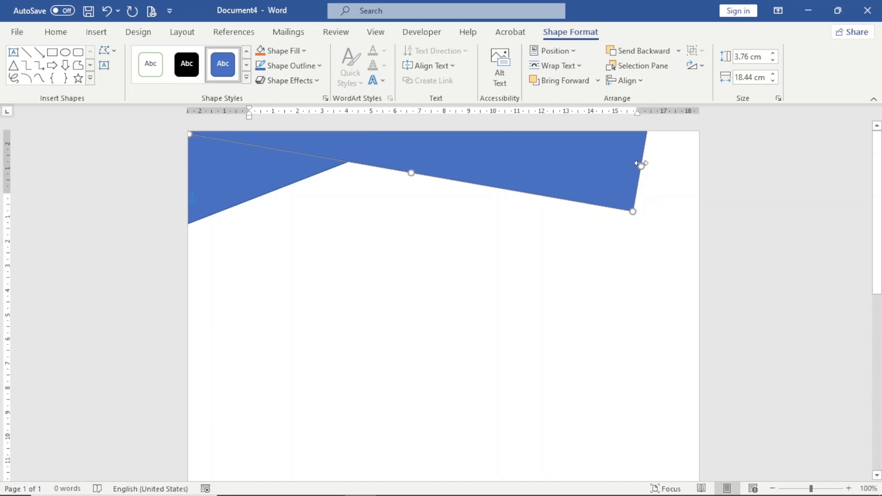
{"action": "left_click_drag", "start_coordinate": [641, 165], "coordinate": [713, 181]}
Select both blue header shapes and set their outline to No Outline.
{"action": "left_click", "coordinate": [280, 237]}
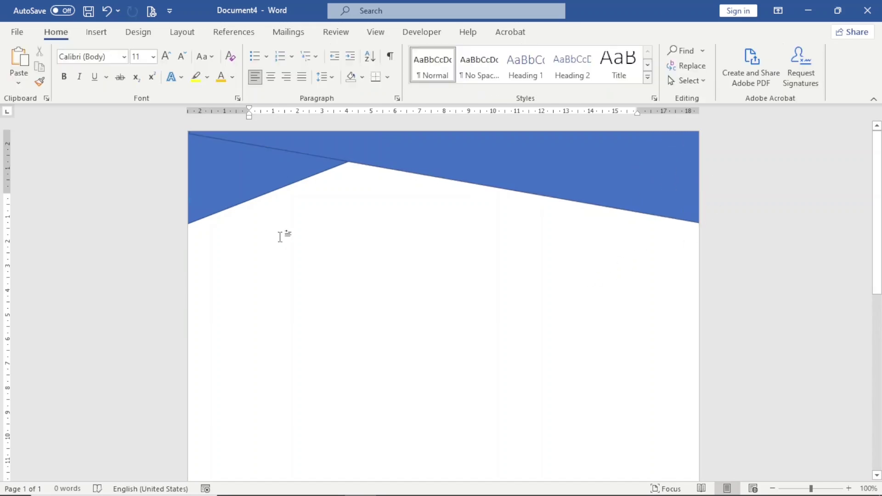
{"action": "left_click", "coordinate": [218, 161]}
{"action": "left_click", "coordinate": [503, 165], "text": "shift"}
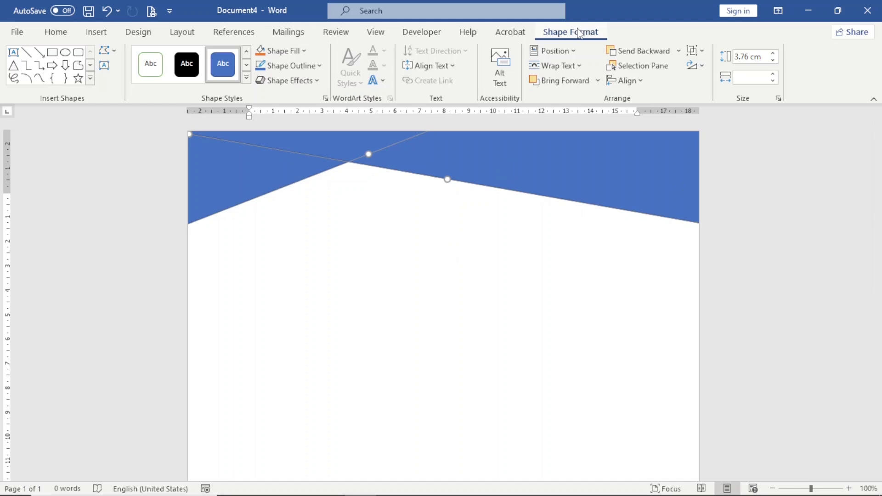
{"action": "left_click", "coordinate": [309, 66]}
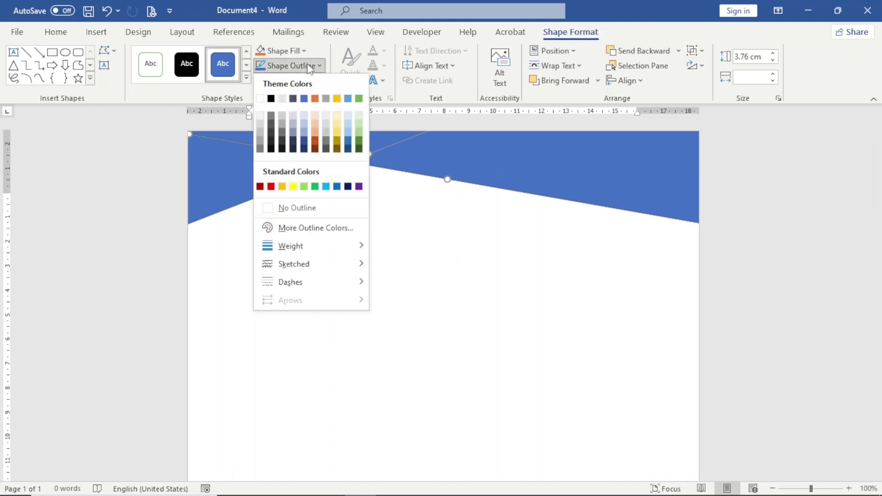
{"action": "left_click", "coordinate": [293, 206]}
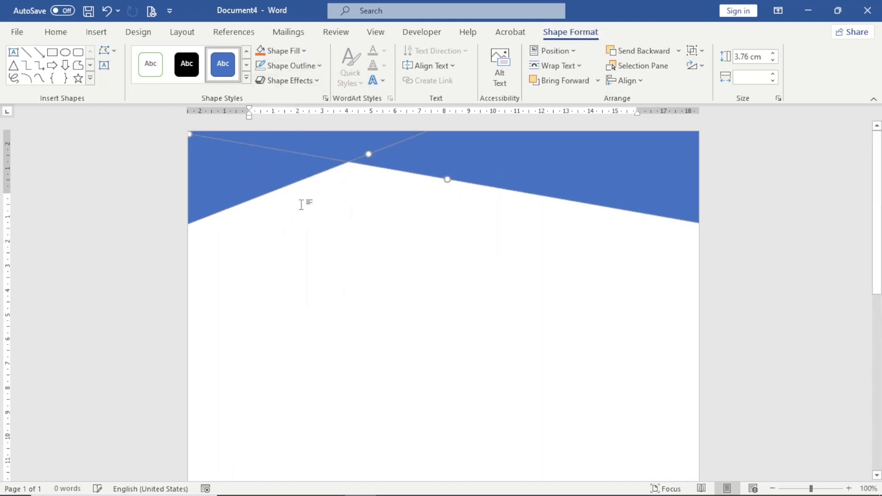
{"action": "left_click", "coordinate": [343, 261]}
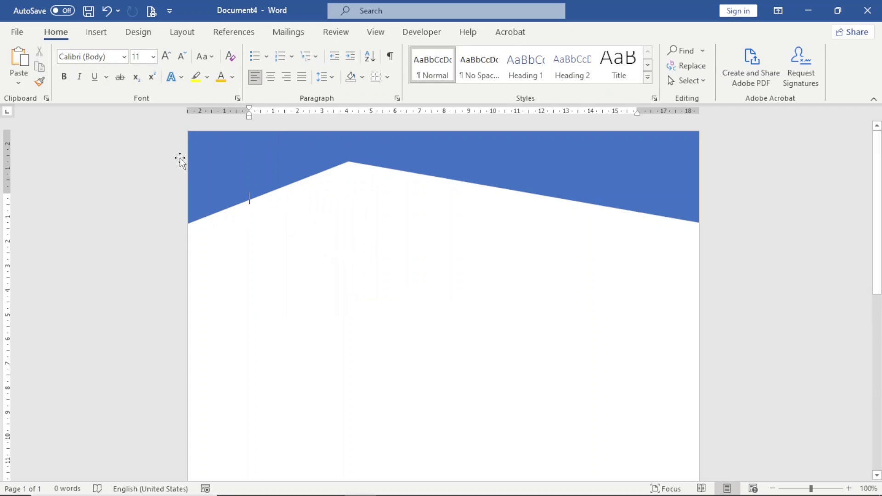
Insert the house image from the Downloads folder using Pictures > This Device.
{"action": "left_click", "coordinate": [97, 32]}
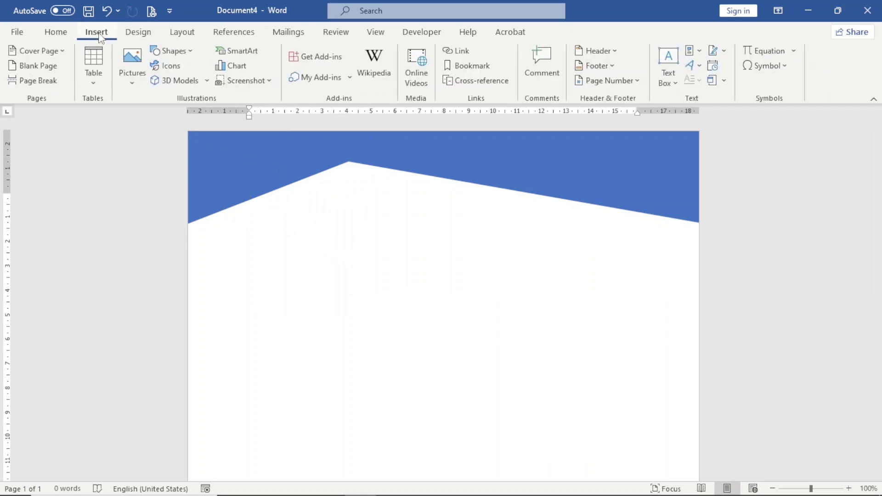
{"action": "left_click", "coordinate": [132, 79]}
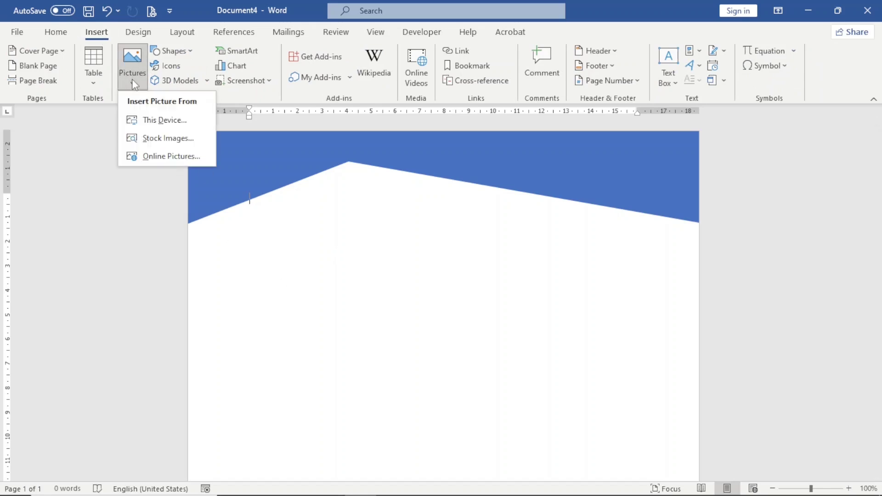
{"action": "left_click", "coordinate": [161, 121]}
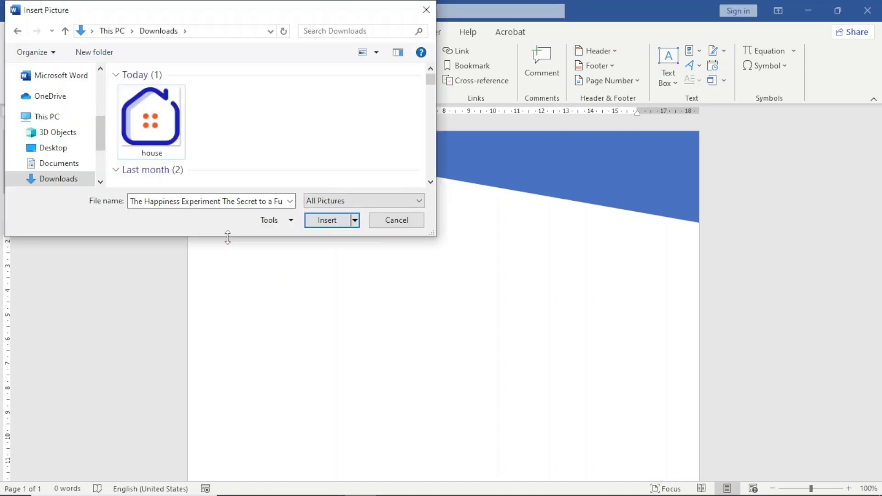
{"action": "left_click", "coordinate": [156, 130]}
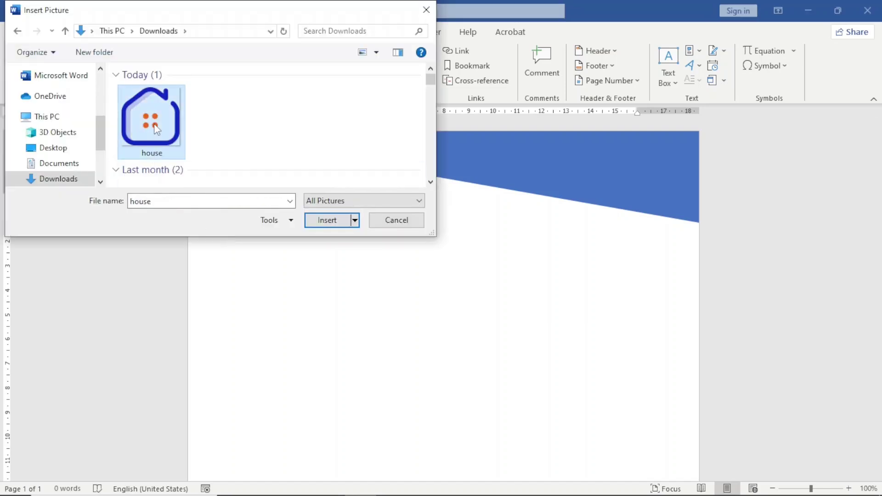
{"action": "left_click", "coordinate": [325, 226]}
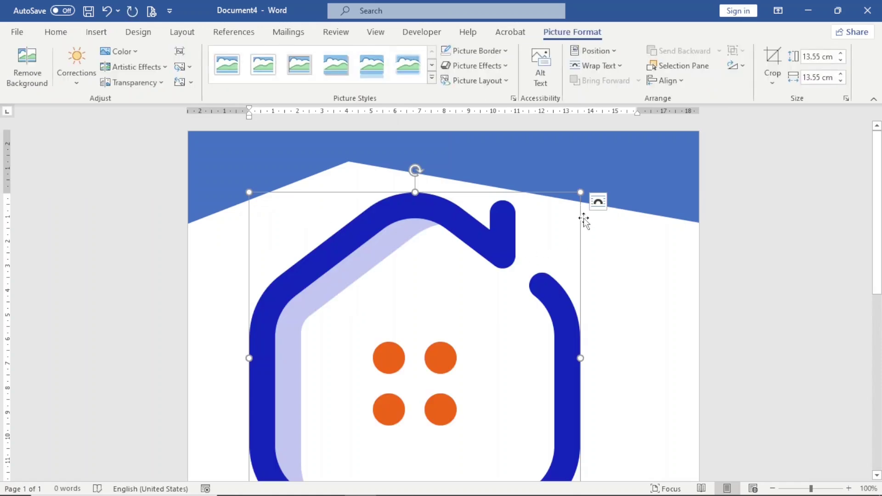
Shrink the house logo to 2.36 cm, wrap it In Front of Text, and centre it below the banner peak.
{"action": "left_click_drag", "start_coordinate": [568, 208], "coordinate": [295, 290]}
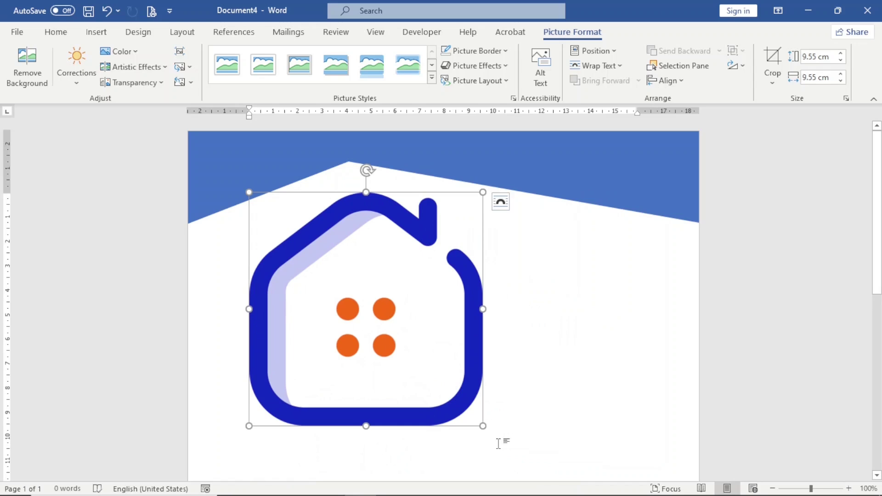
{"action": "left_click_drag", "start_coordinate": [481, 425], "coordinate": [296, 279]}
{"action": "left_click_drag", "start_coordinate": [289, 240], "coordinate": [310, 248]}
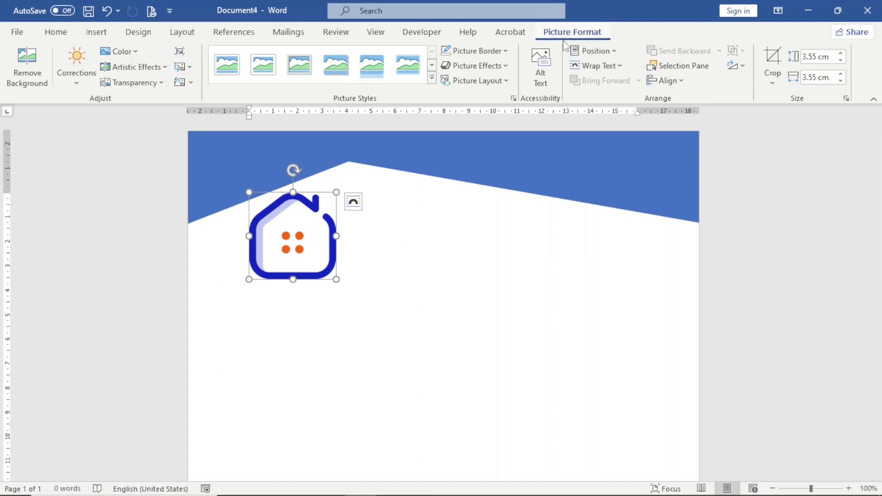
{"action": "left_click", "coordinate": [610, 69]}
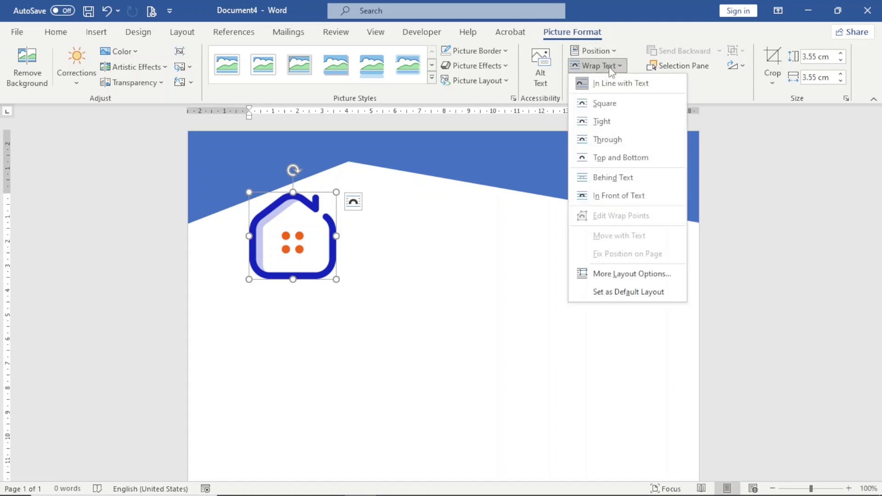
{"action": "left_click", "coordinate": [614, 196]}
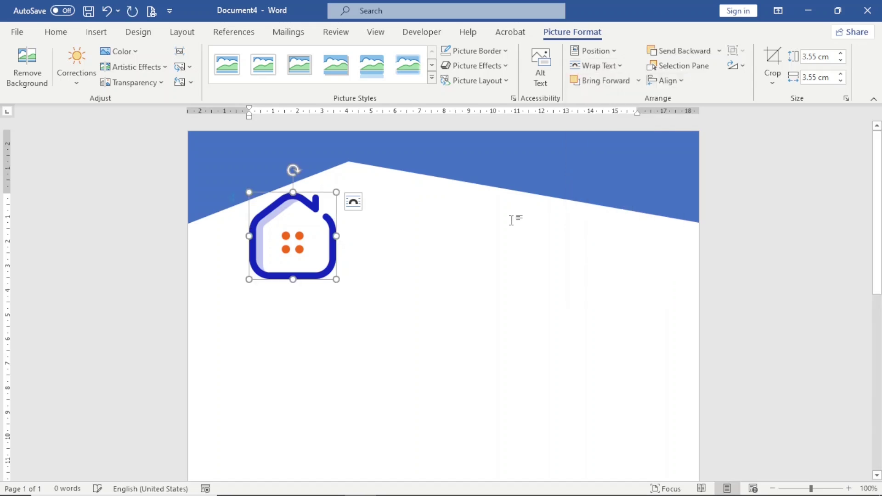
{"action": "left_click_drag", "start_coordinate": [299, 238], "coordinate": [368, 257]}
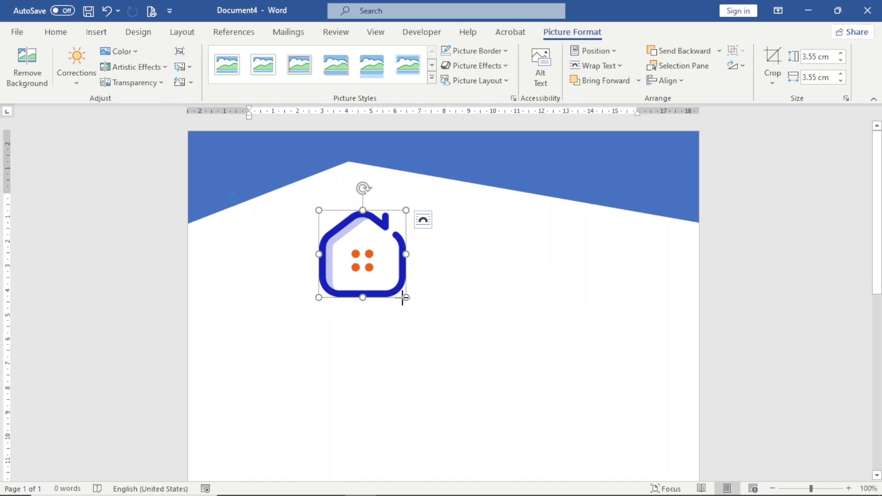
{"action": "left_click_drag", "start_coordinate": [405, 297], "coordinate": [428, 261]}
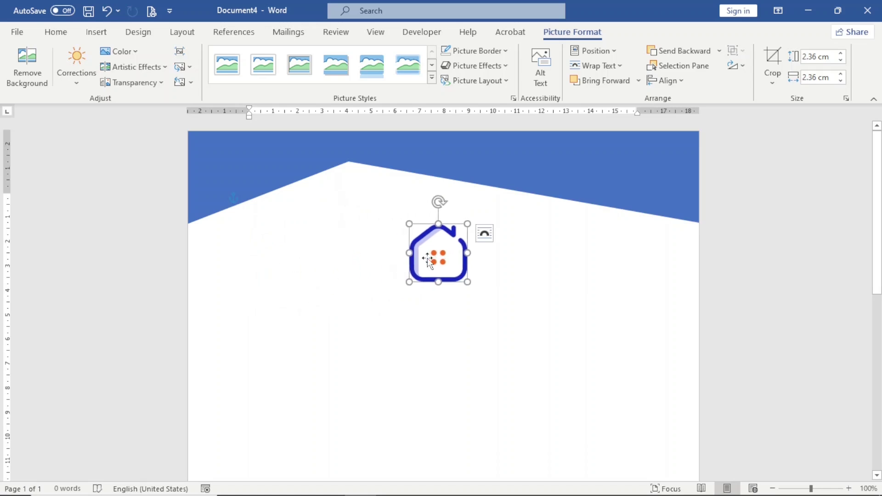
Add a simple text box left of the logo reading ALAHA HOMES, narrowed to 3.81 cm.
{"action": "left_click", "coordinate": [95, 33]}
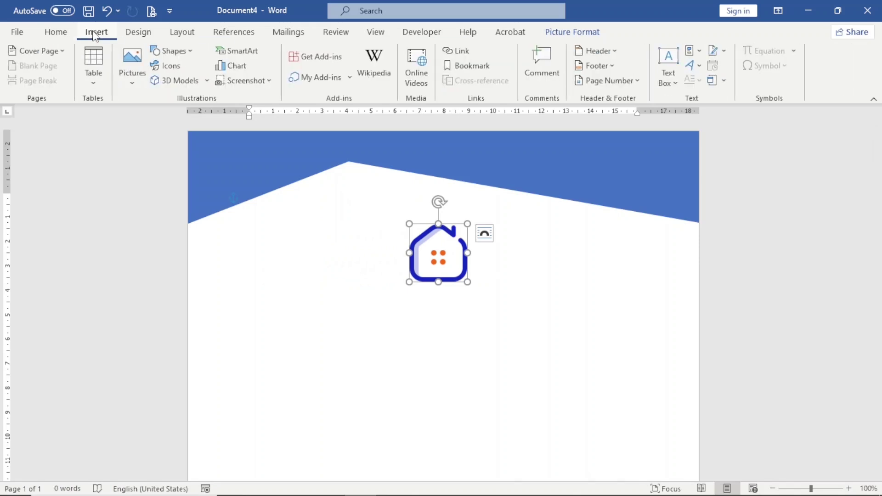
{"action": "left_click", "coordinate": [669, 77]}
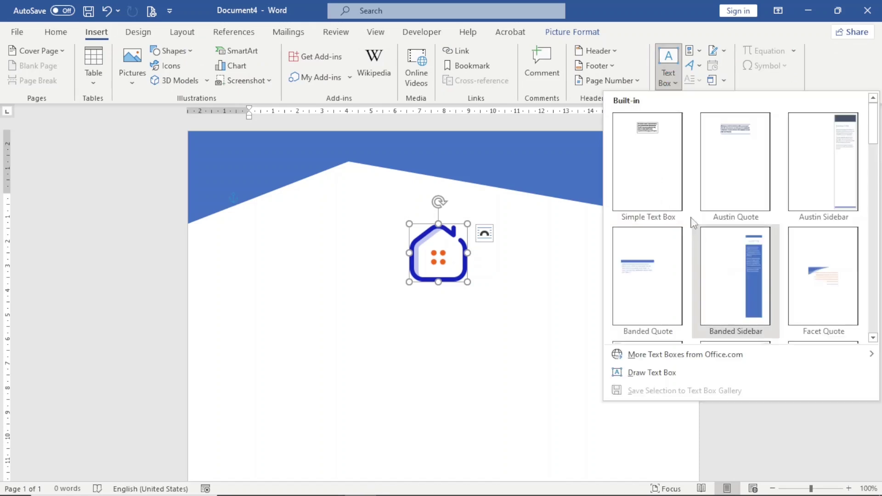
{"action": "left_click", "coordinate": [652, 159]}
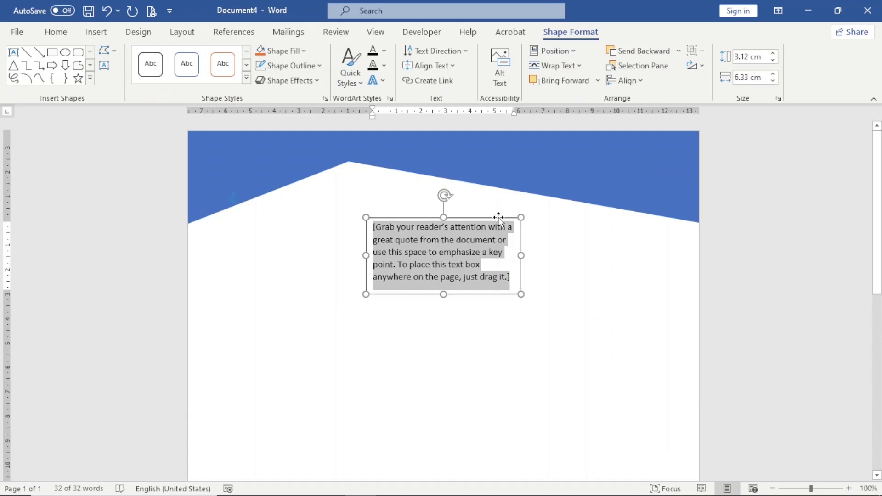
{"action": "left_click_drag", "start_coordinate": [496, 205], "coordinate": [349, 223]}
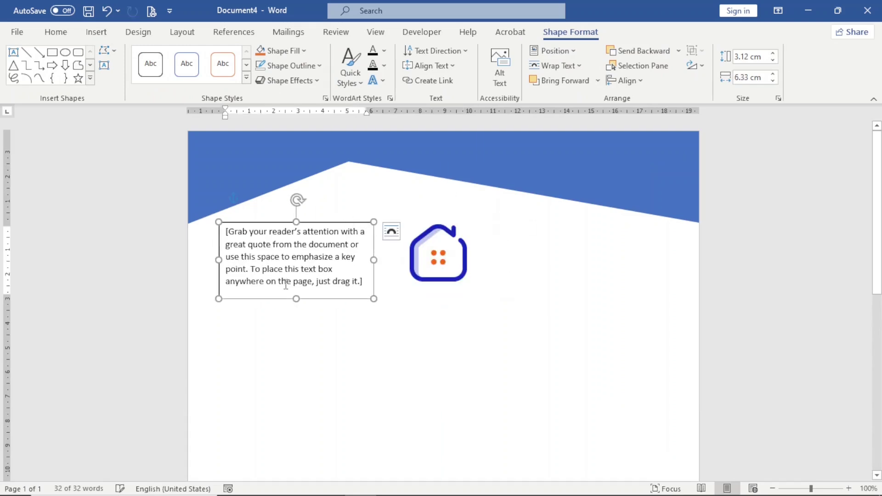
{"action": "left_click", "coordinate": [303, 260]}
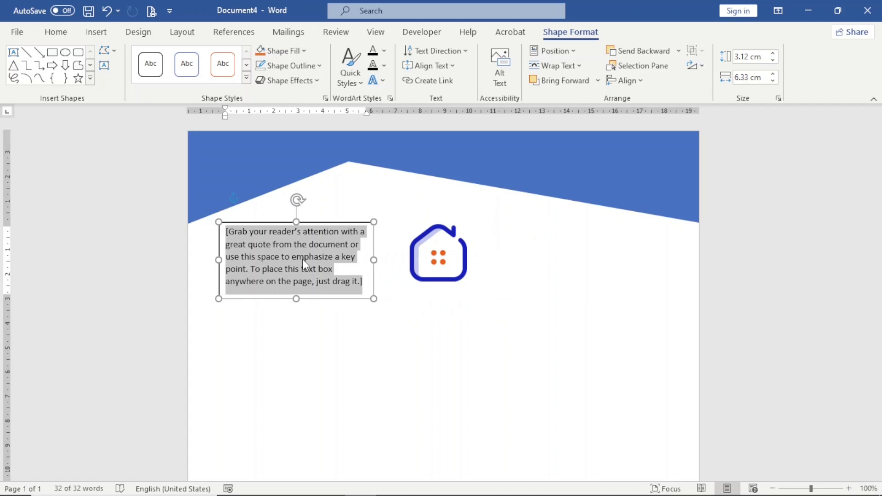
{"action": "type", "text": "ALAHA HOMES"}
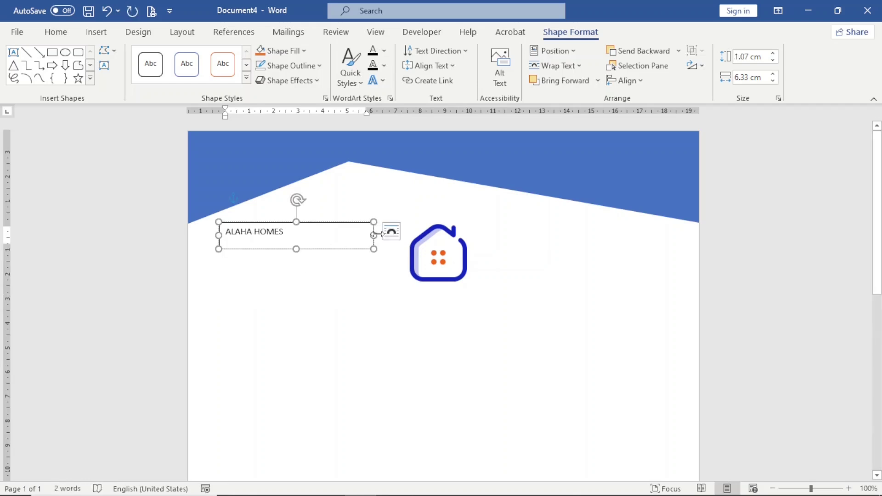
{"action": "left_click_drag", "start_coordinate": [373, 235], "coordinate": [294, 231]}
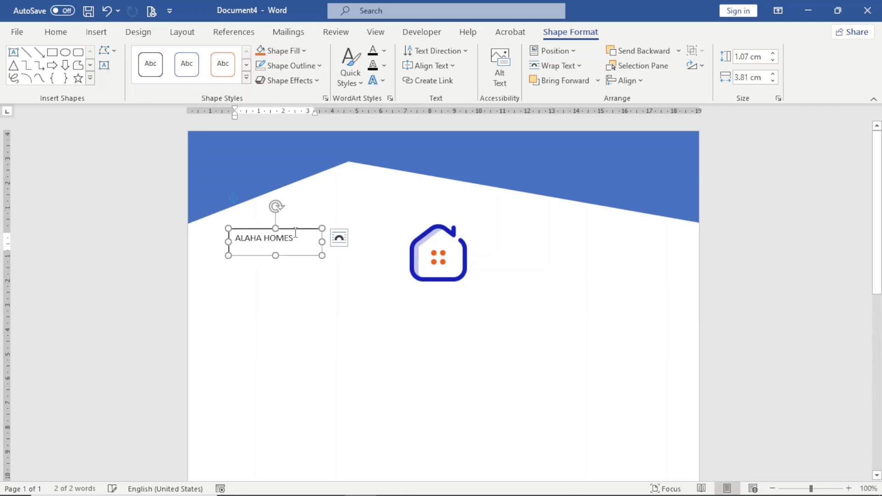
Set ALAHA HOMES in 14 pt Arial Black, widen its box to 5.37 cm, and nudge it up.
{"action": "left_click", "coordinate": [56, 32]}
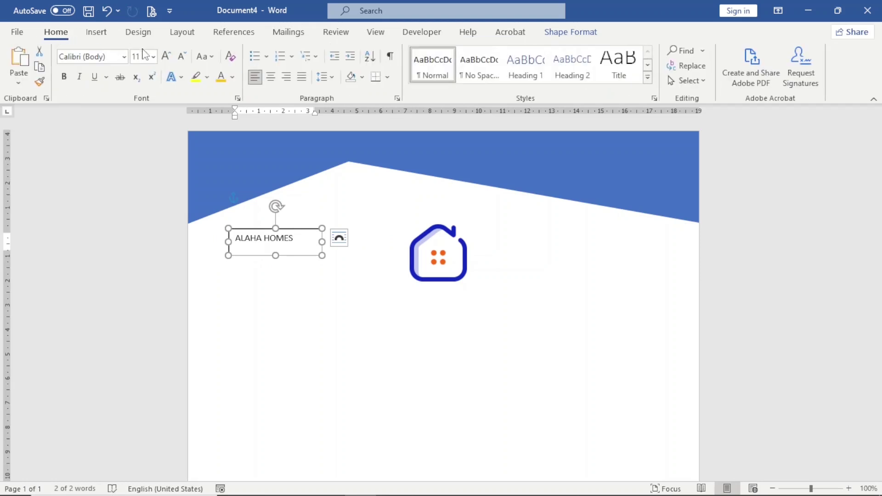
{"action": "left_click", "coordinate": [124, 57]}
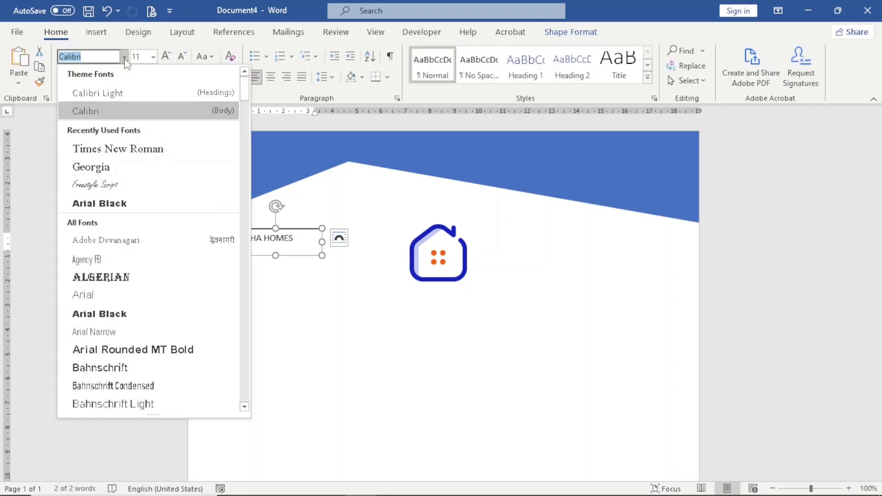
{"action": "left_click", "coordinate": [99, 205]}
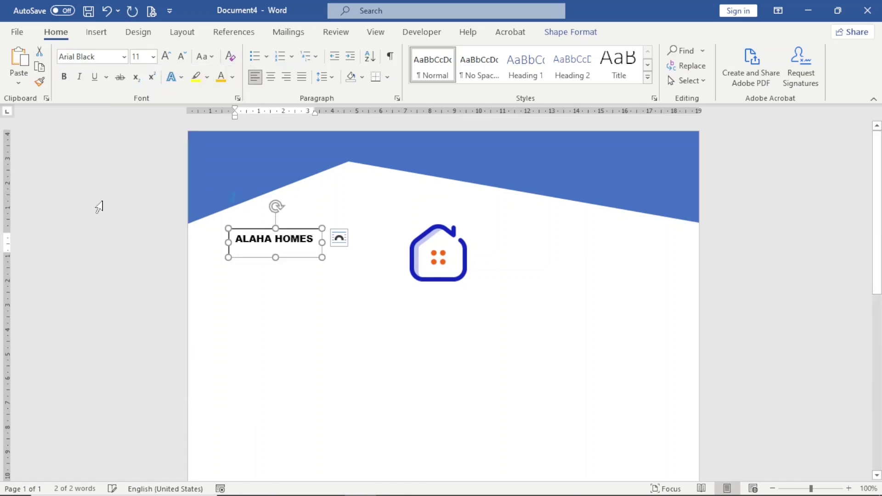
{"action": "left_click", "coordinate": [165, 56]}
{"action": "left_click", "coordinate": [166, 56]}
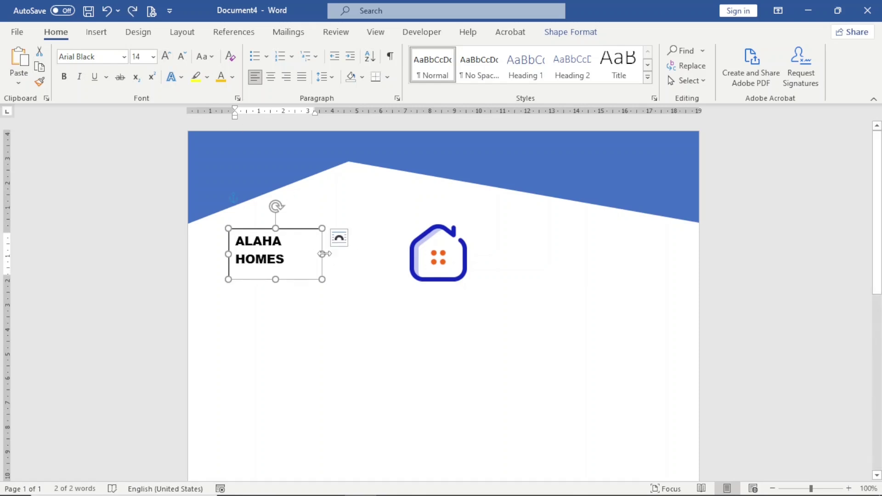
{"action": "left_click_drag", "start_coordinate": [322, 256], "coordinate": [361, 262]}
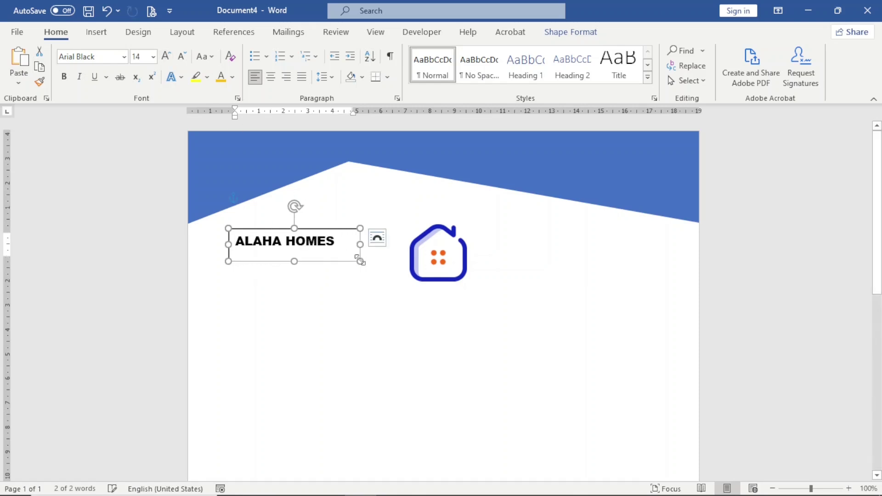
{"action": "left_click_drag", "start_coordinate": [325, 229], "coordinate": [334, 214]}
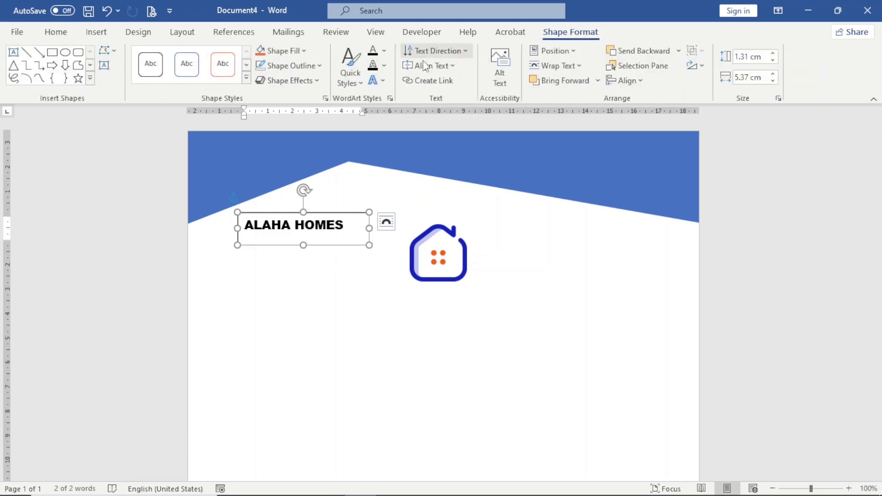
Remove the fill and outline from the ALAHA HOMES text box.
{"action": "left_click", "coordinate": [303, 51]}
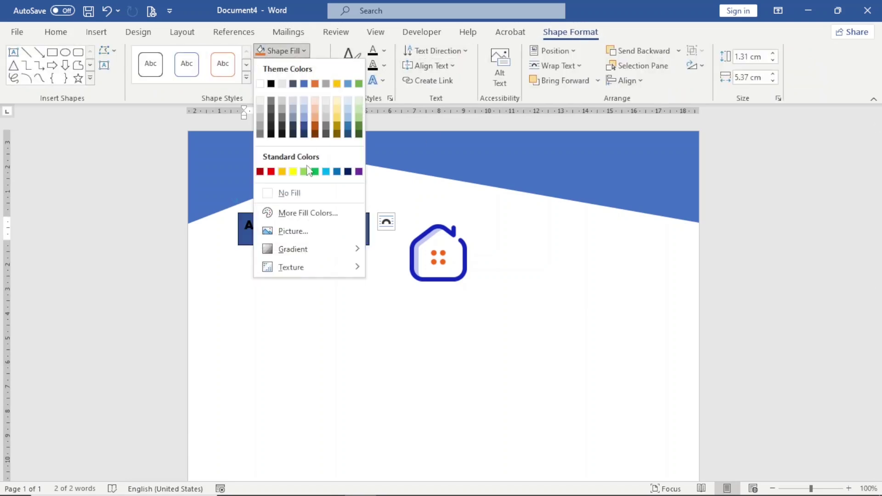
{"action": "left_click", "coordinate": [289, 193]}
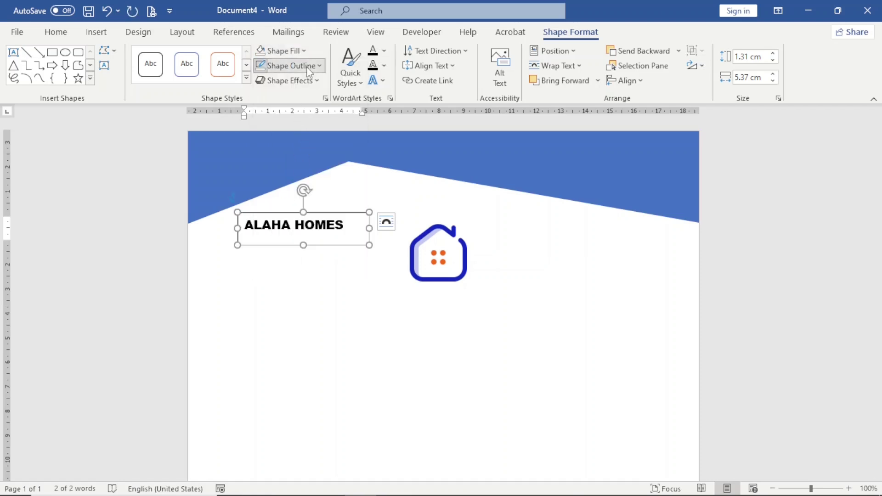
{"action": "left_click", "coordinate": [307, 67]}
{"action": "left_click", "coordinate": [296, 207]}
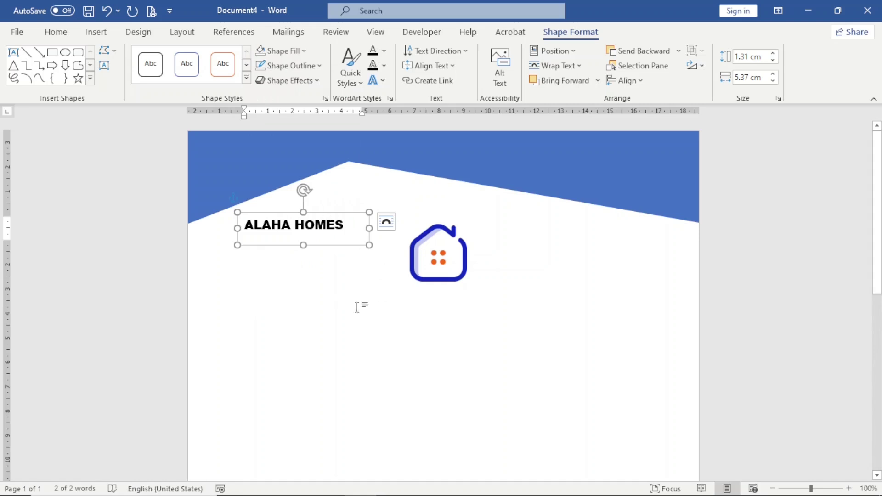
Move the house logo up directly beside the ALAHA HOMES name.
{"action": "left_click", "coordinate": [364, 285]}
{"action": "left_click_drag", "start_coordinate": [438, 261], "coordinate": [377, 224]}
{"action": "left_click", "coordinate": [392, 295]}
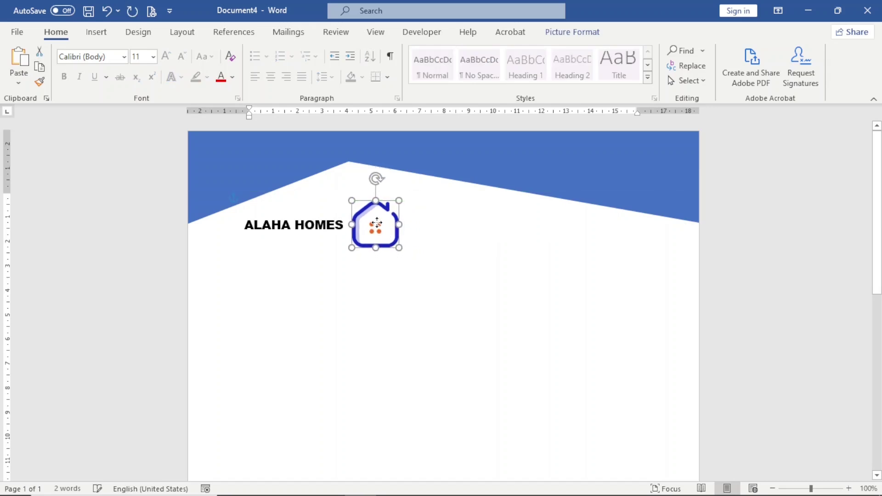
Nudge the house logo upward so it lines up beside the ALAHA HOMES name.
{"action": "left_click", "coordinate": [378, 289]}
{"action": "left_click", "coordinate": [375, 226]}
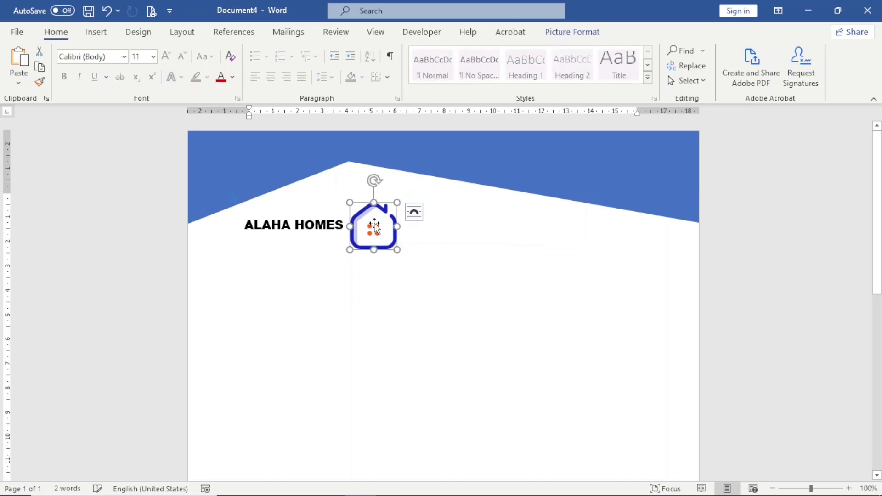
{"action": "left_click_drag", "start_coordinate": [373, 234], "coordinate": [373, 222]}
{"action": "left_click", "coordinate": [323, 258]}
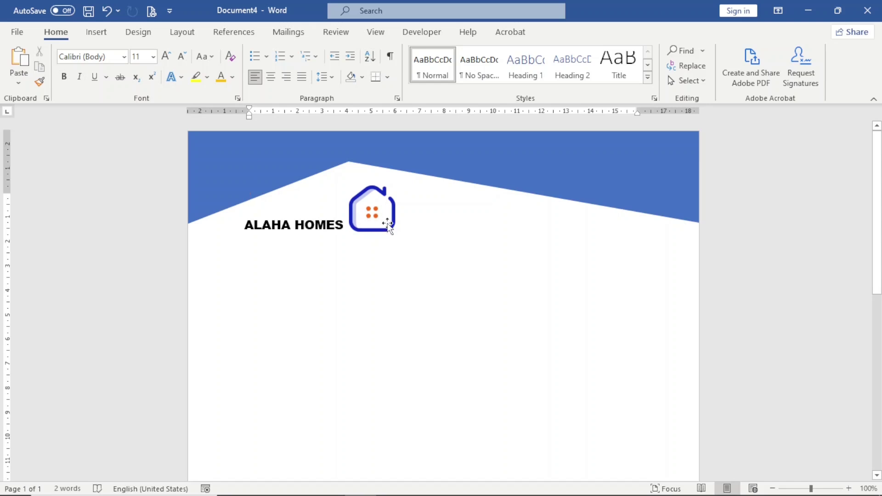
{"action": "left_click", "coordinate": [227, 183]}
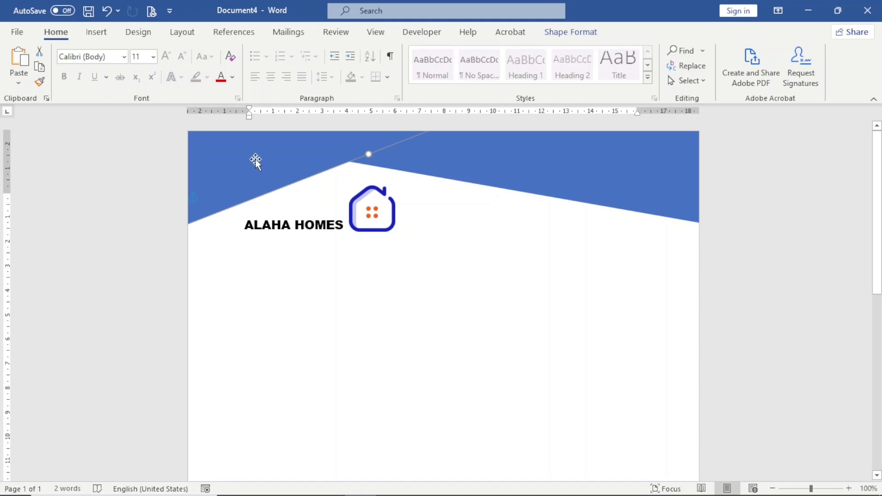
Give the left angled header triangle a custom dark blue fill, hex 1428BF.
{"action": "left_click", "coordinate": [577, 33]}
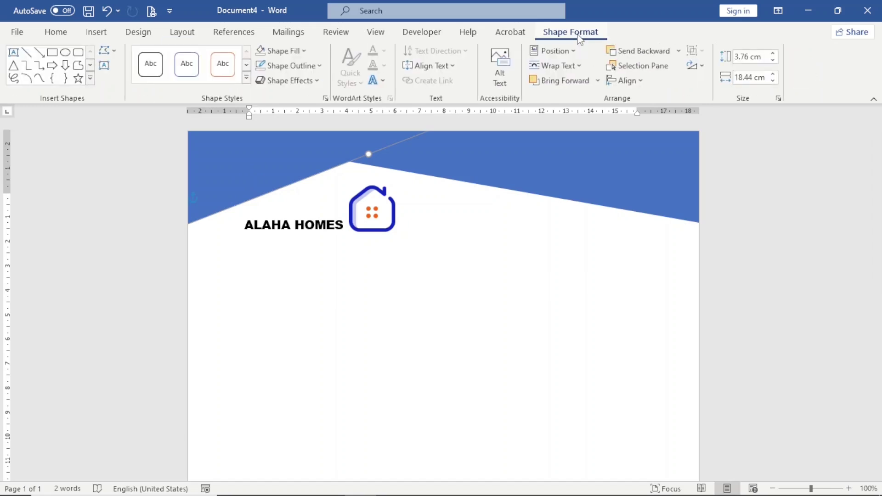
{"action": "left_click", "coordinate": [300, 53]}
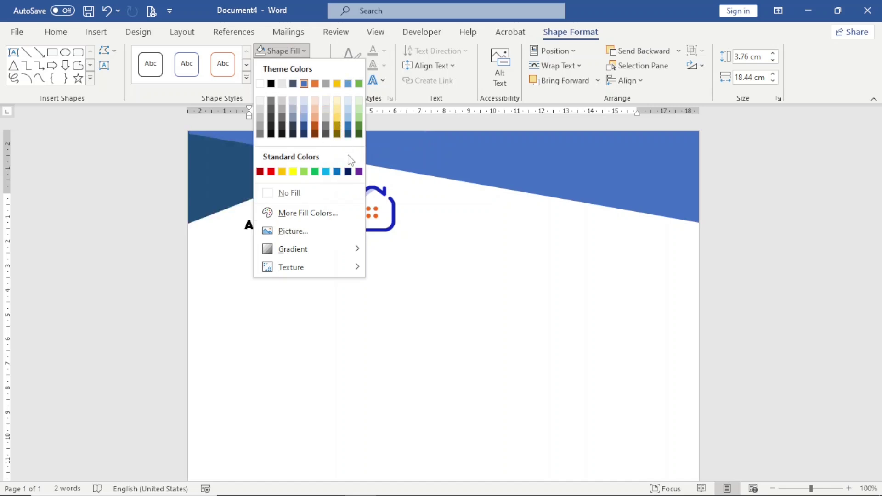
{"action": "left_click", "coordinate": [311, 213]}
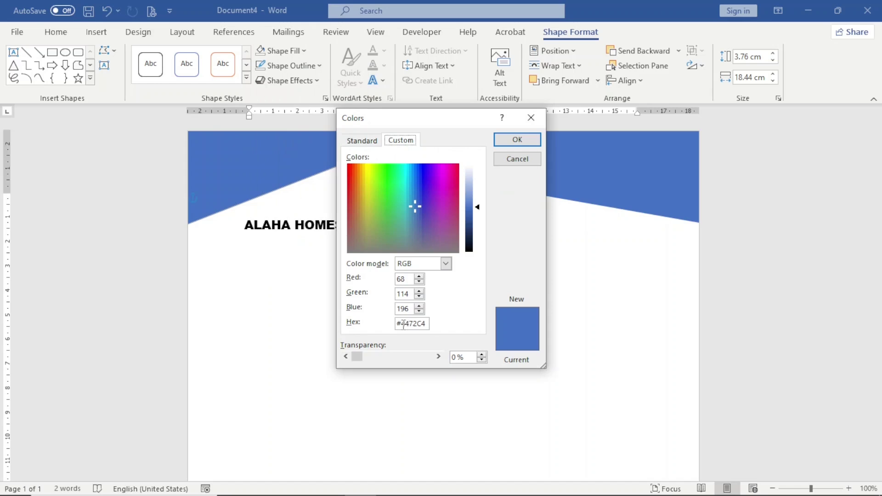
{"action": "left_click_drag", "start_coordinate": [403, 325], "coordinate": [426, 325]}
{"action": "left_click_drag", "start_coordinate": [402, 122], "coordinate": [478, 119]}
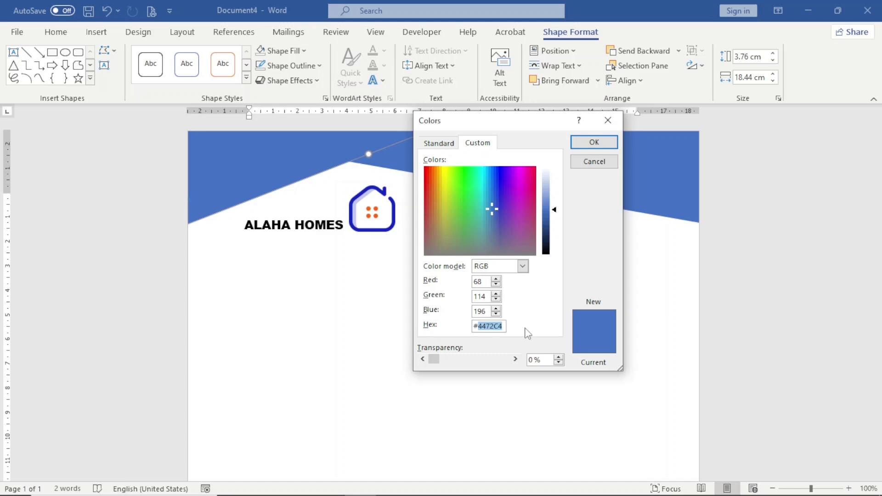
{"action": "type", "text": "1428BF"}
{"action": "left_click", "coordinate": [488, 312]}
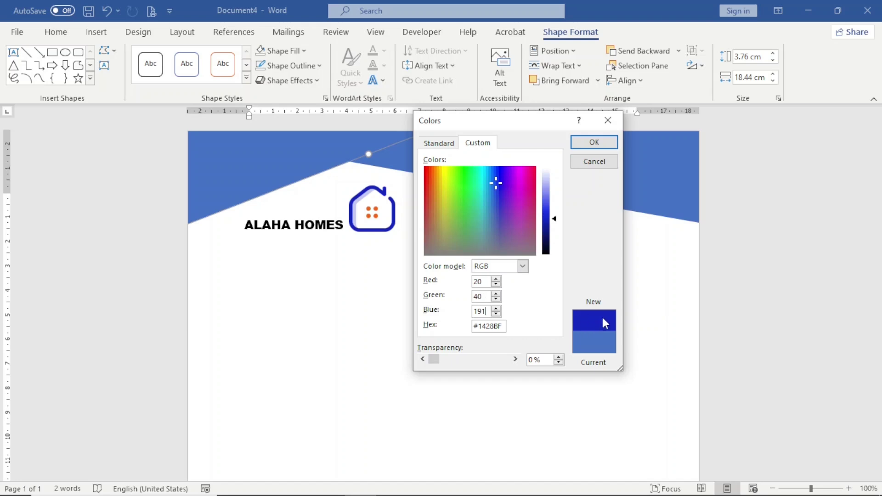
{"action": "left_click", "coordinate": [595, 144]}
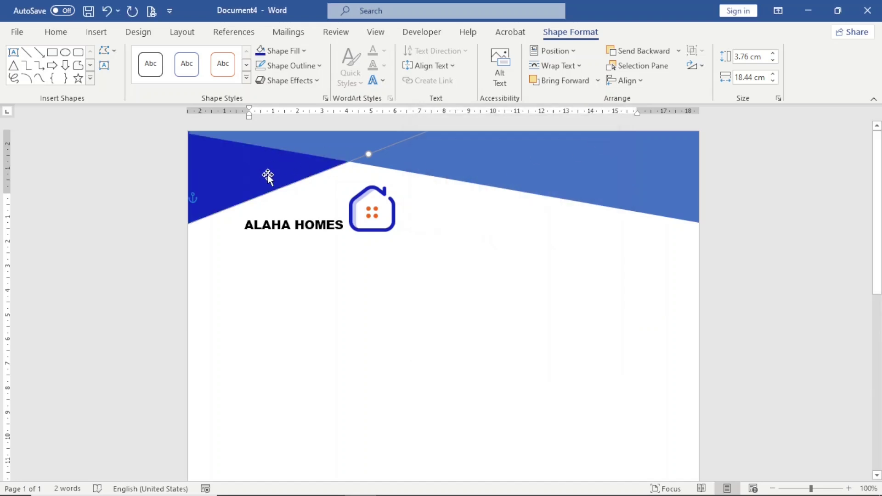
{"action": "left_click", "coordinate": [489, 160]}
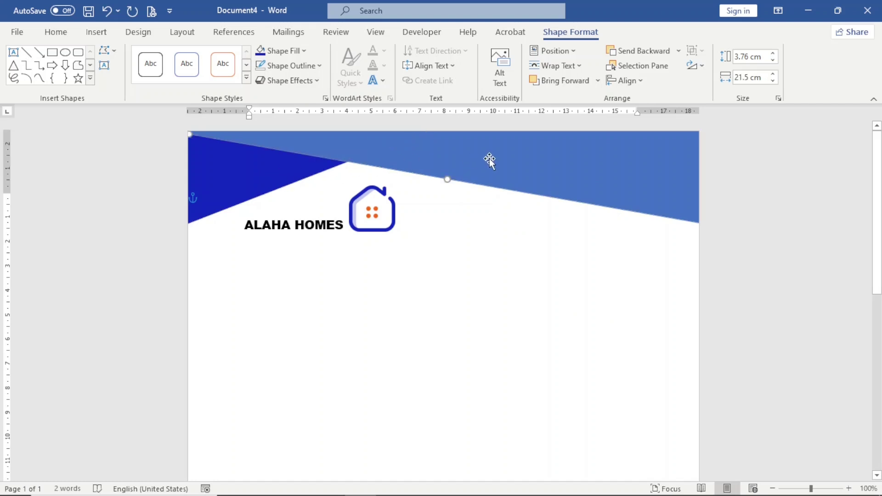
Set the wide header band's fill to custom orange, hex F46815.
{"action": "left_click", "coordinate": [304, 50]}
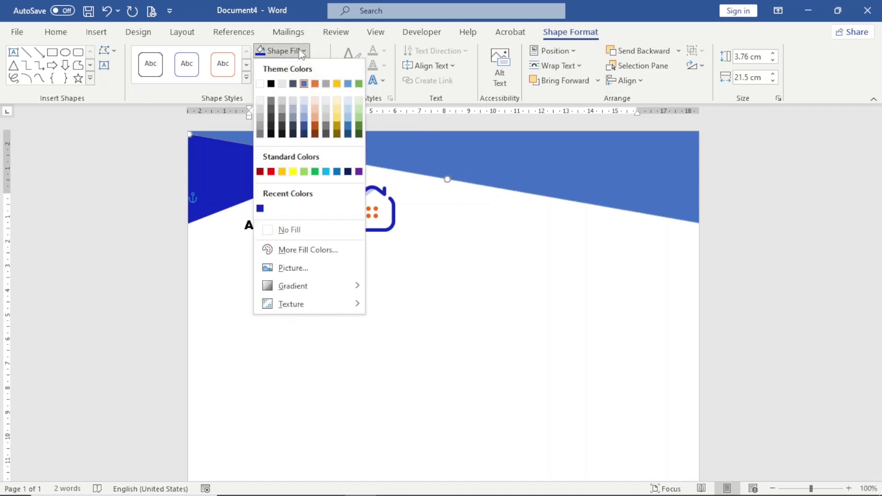
{"action": "left_click", "coordinate": [288, 248]}
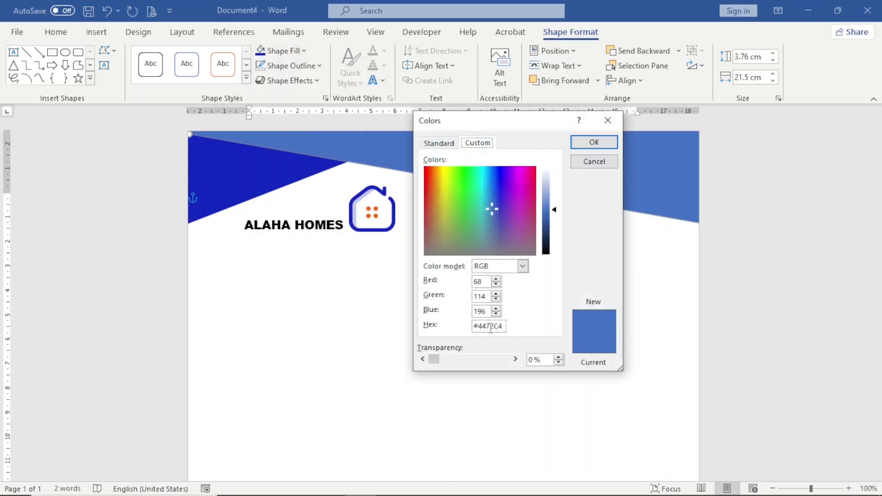
{"action": "double_click", "coordinate": [491, 328]}
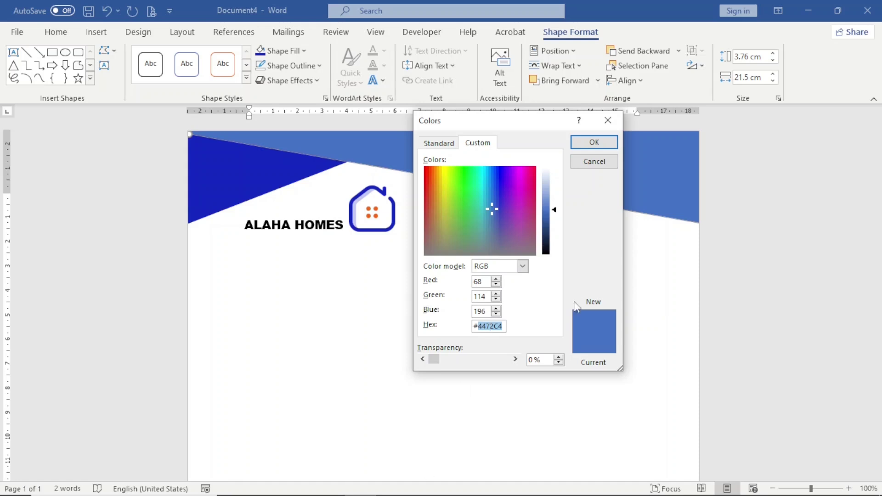
{"action": "type", "text": "F46815"}
{"action": "left_click", "coordinate": [487, 313]}
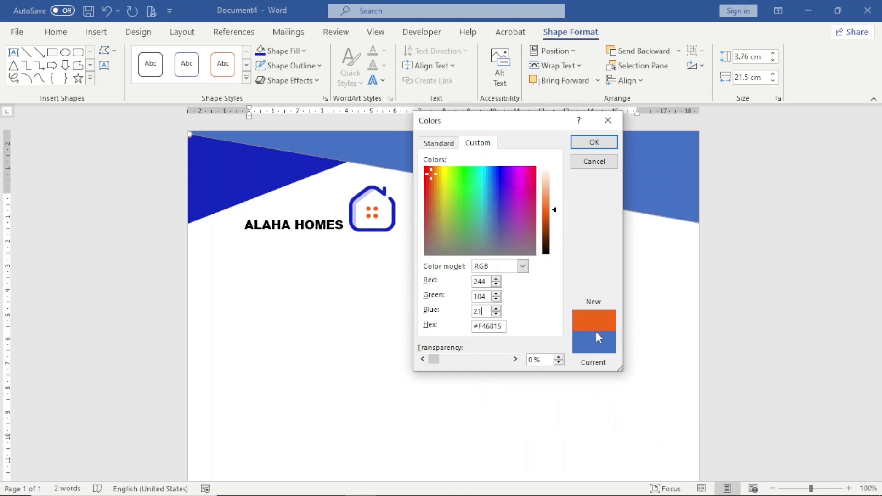
{"action": "left_click", "coordinate": [594, 142]}
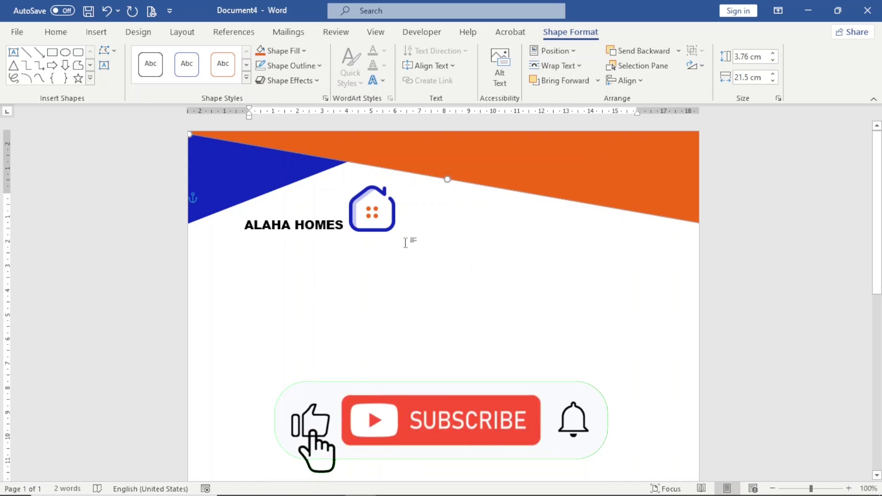
Insert a simple text box and move it to the lower part of the page.
{"action": "scroll", "coordinate": [452, 288], "scroll_direction": "down", "scroll_amount": 5}
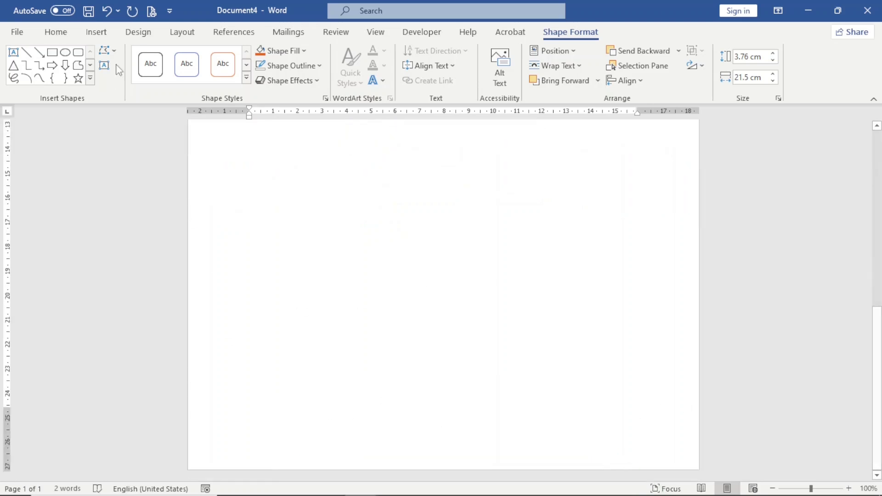
{"action": "left_click", "coordinate": [98, 37]}
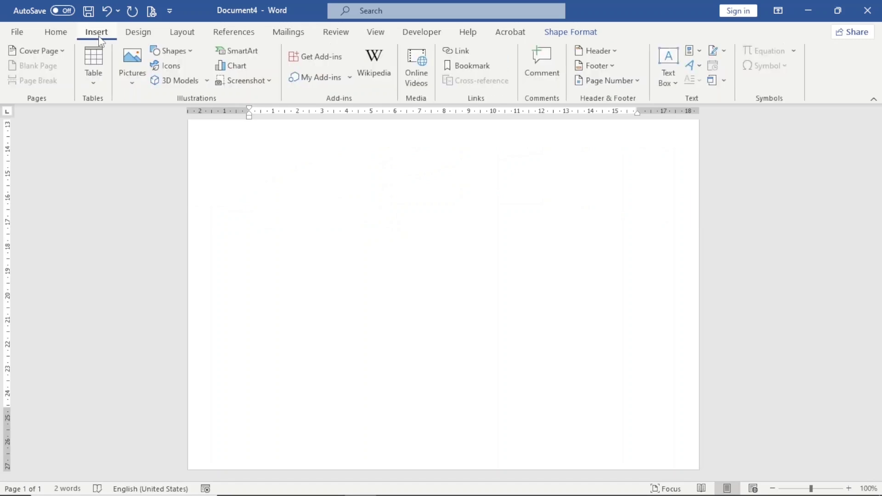
{"action": "left_click", "coordinate": [669, 83]}
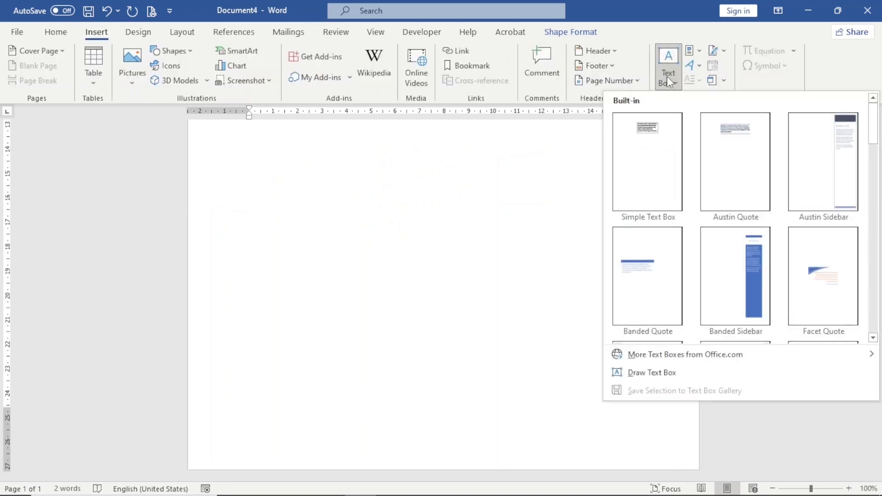
{"action": "left_click", "coordinate": [646, 163]}
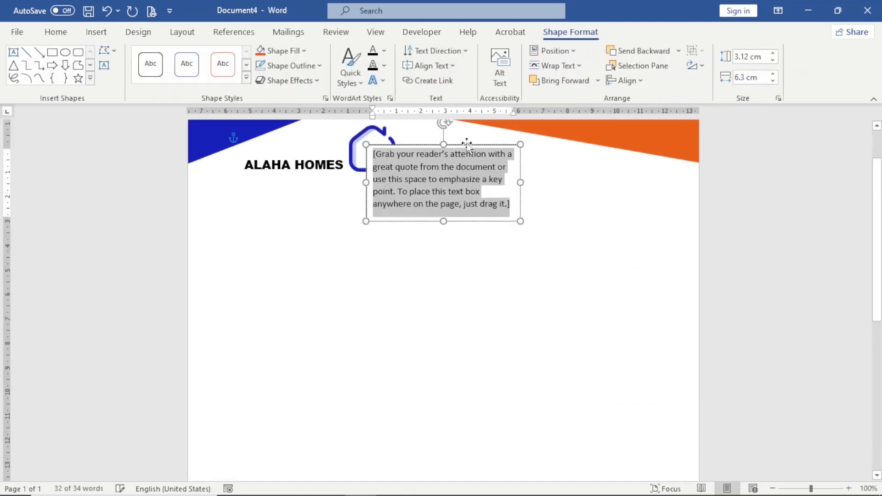
{"action": "left_click_drag", "start_coordinate": [465, 144], "coordinate": [388, 398]}
{"action": "scroll", "coordinate": [388, 398], "scroll_direction": "down", "scroll_amount": 5}
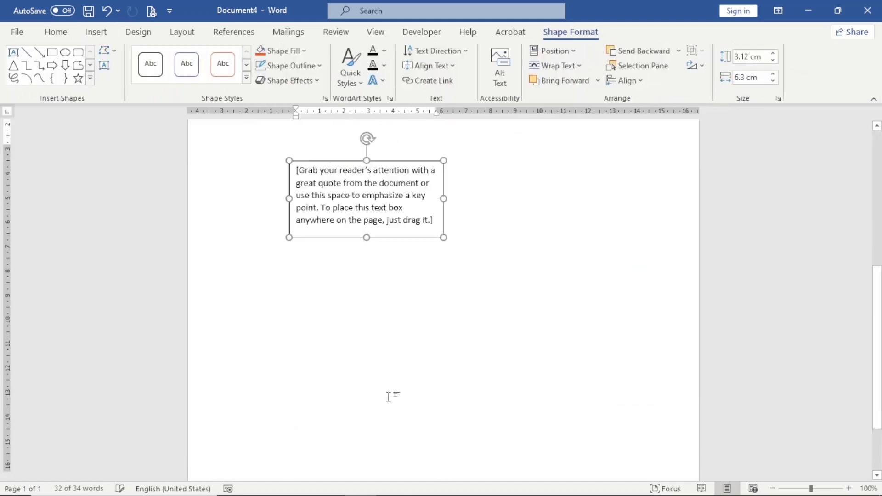
Replace the placeholder with the company's phone number and start a new line.
{"action": "left_click", "coordinate": [338, 376]}
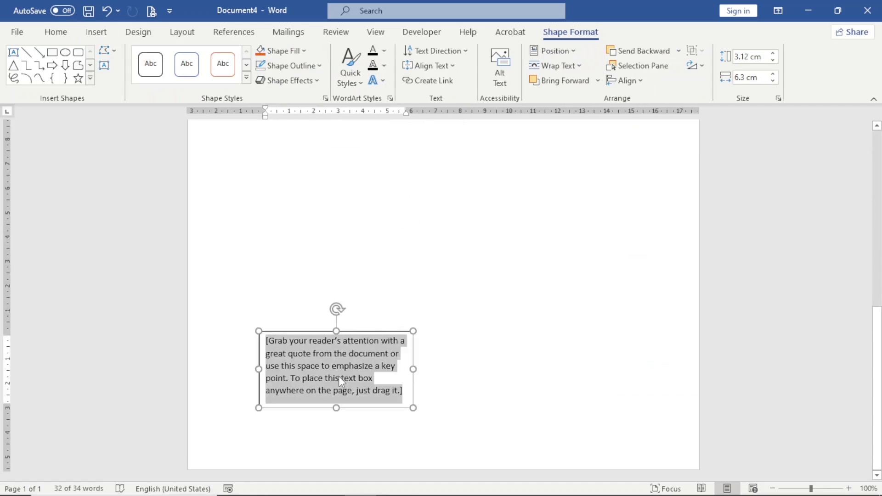
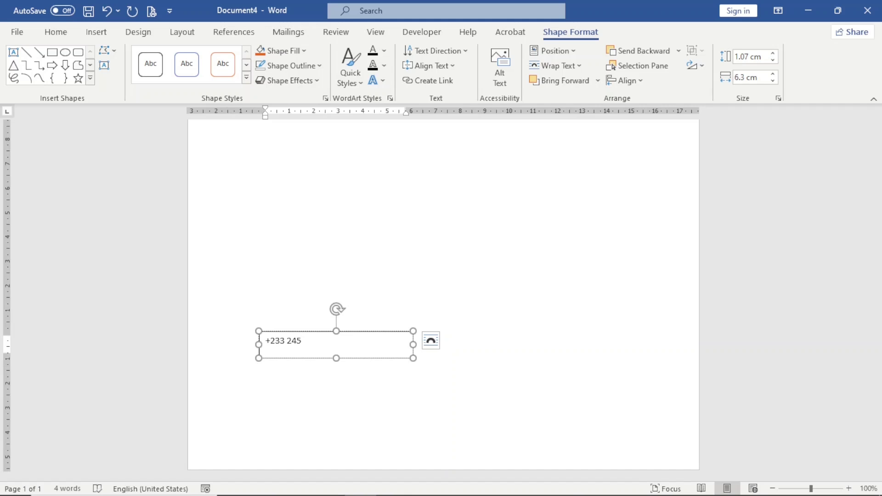
{"action": "key", "text": "Return"}
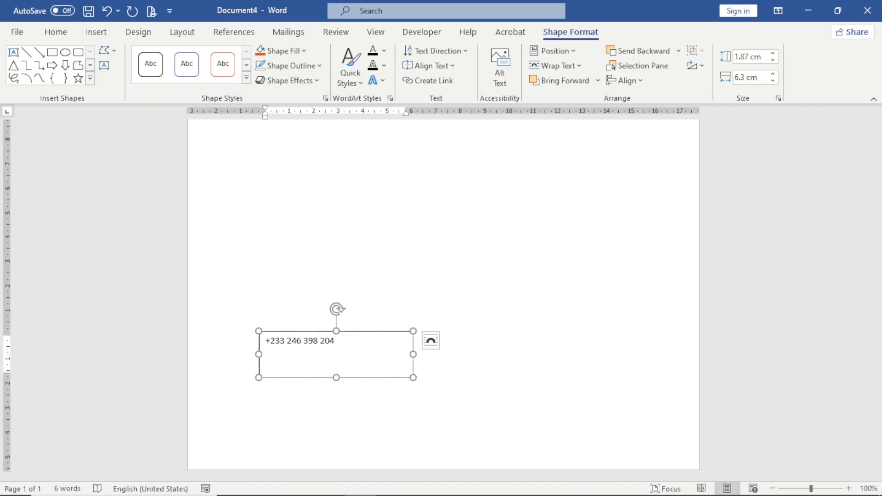
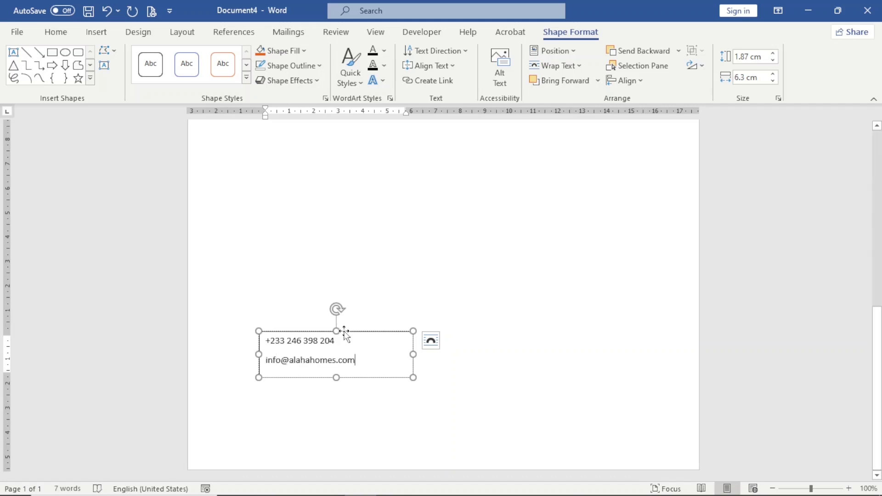
Add the company e-mail, move the box lower, and set it to no fill and no outline.
{"action": "left_click_drag", "start_coordinate": [344, 332], "coordinate": [344, 364]}
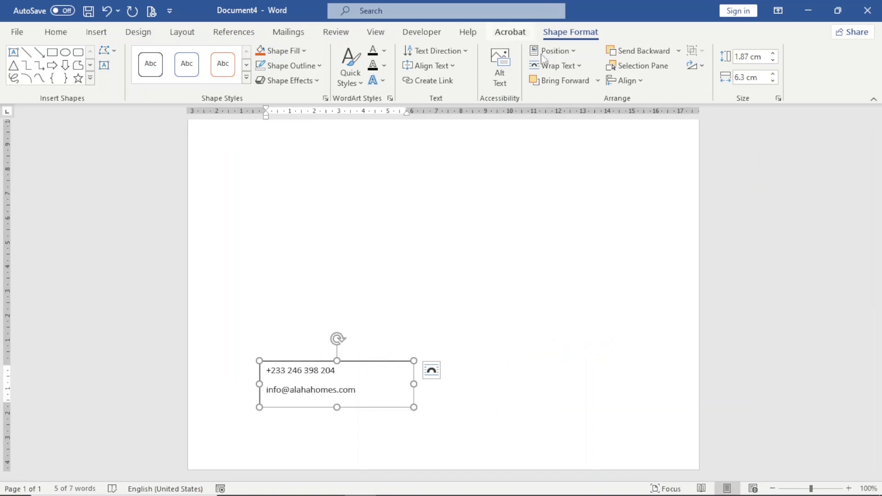
{"action": "left_click", "coordinate": [307, 54]}
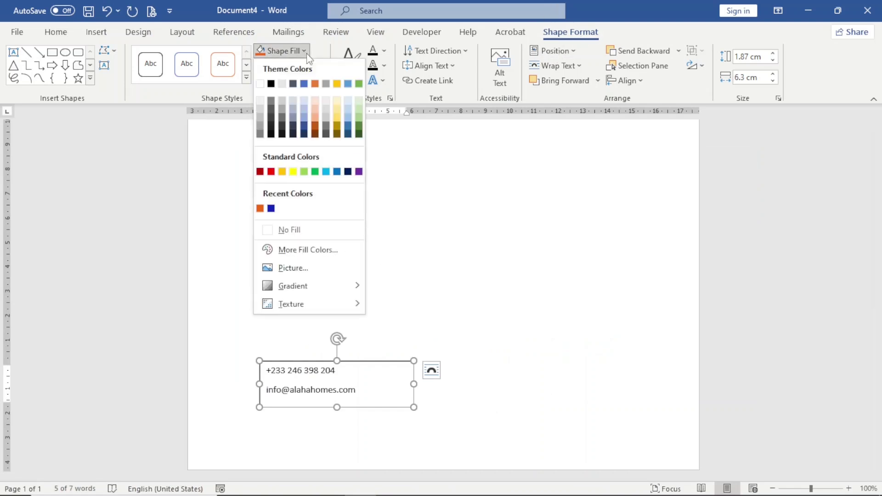
{"action": "left_click", "coordinate": [295, 231]}
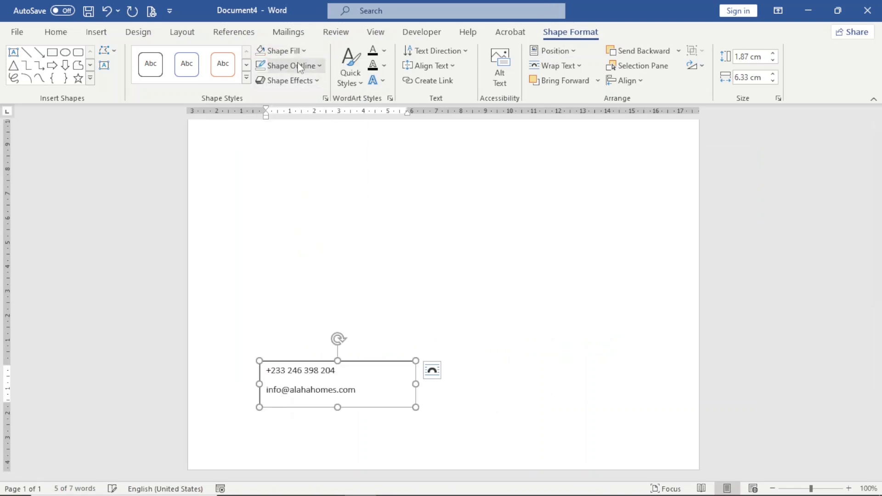
{"action": "left_click", "coordinate": [290, 65]}
{"action": "left_click", "coordinate": [295, 245]}
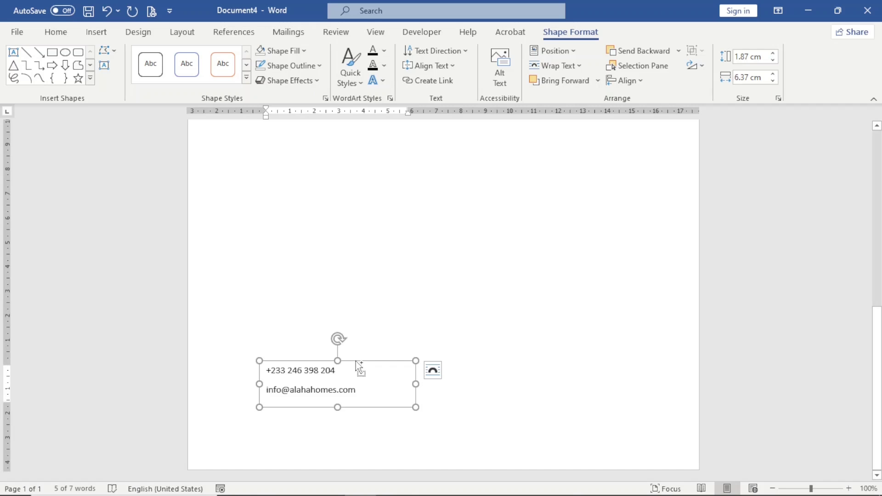
{"action": "key", "text": "ctrl+d"}
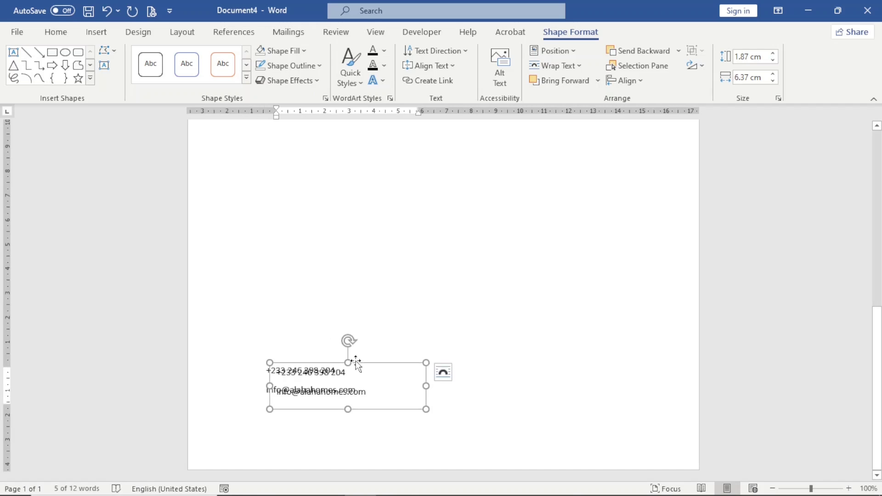
{"action": "left_click_drag", "start_coordinate": [356, 360], "coordinate": [636, 355]}
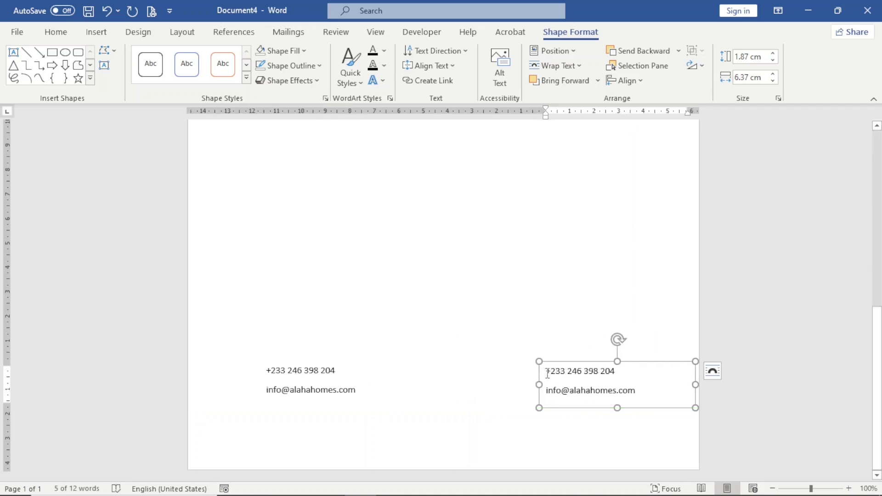
{"action": "left_click_drag", "start_coordinate": [547, 373], "coordinate": [616, 372]}
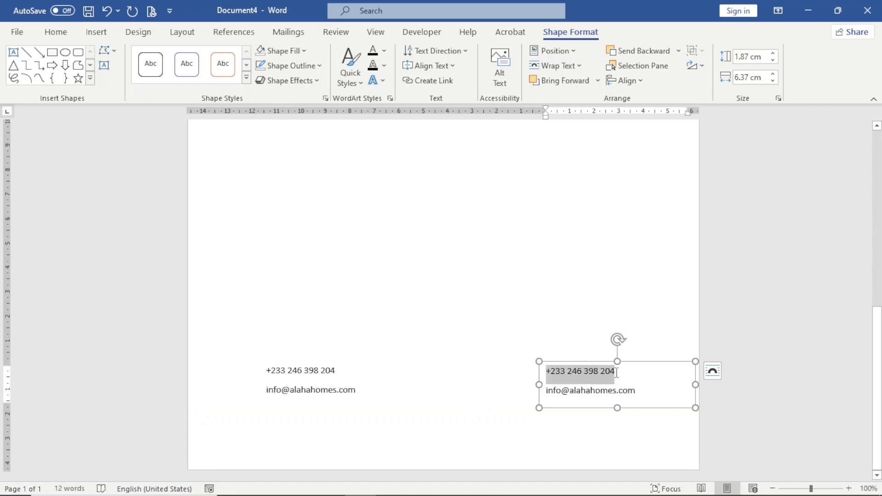
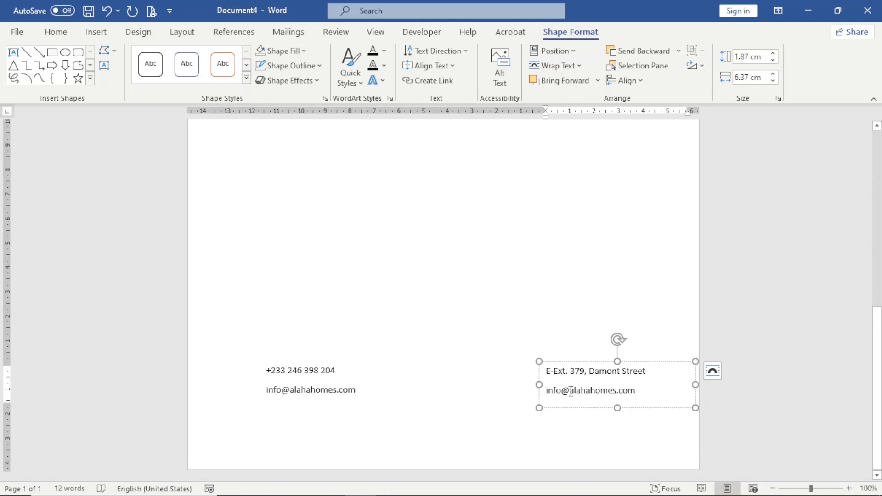
{"action": "left_click", "coordinate": [570, 392]}
{"action": "key", "text": "BackSpace"}
{"action": "key", "text": "BackSpace"}
{"action": "key", "text": "BackSpace"}
{"action": "key", "text": "BackSpace"}
{"action": "key", "text": "BackSpace"}
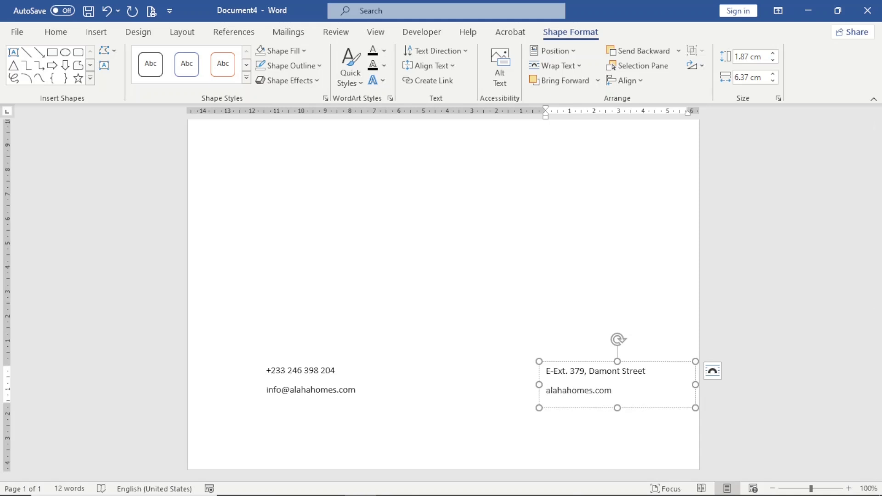
{"action": "type", "text": "www."}
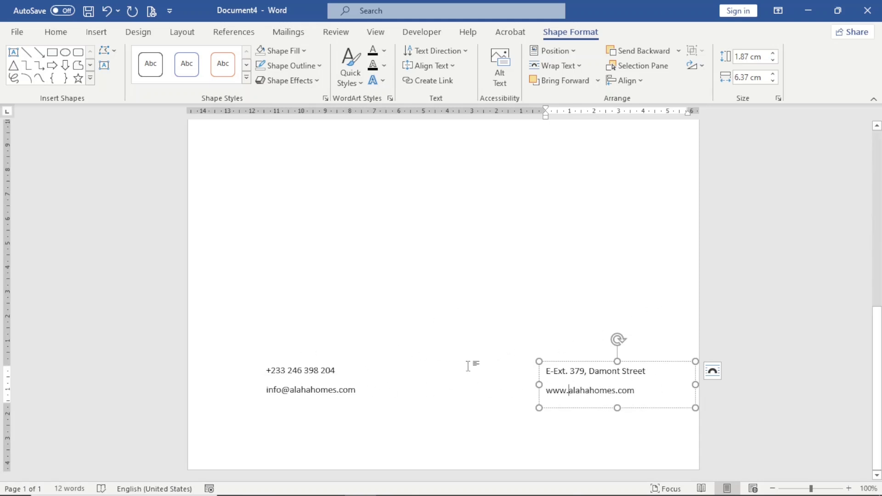
{"action": "scroll", "coordinate": [429, 380], "scroll_direction": "up", "scroll_amount": 3}
{"action": "scroll", "coordinate": [429, 381], "scroll_direction": "up", "scroll_amount": 3}
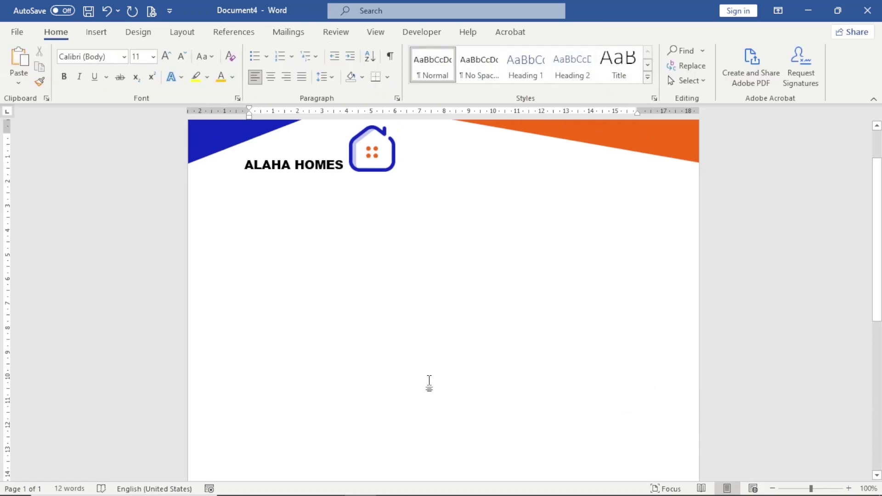
In the stock icon library, pick a phone icon and an envelope e-mail icon.
{"action": "left_click", "coordinate": [95, 35]}
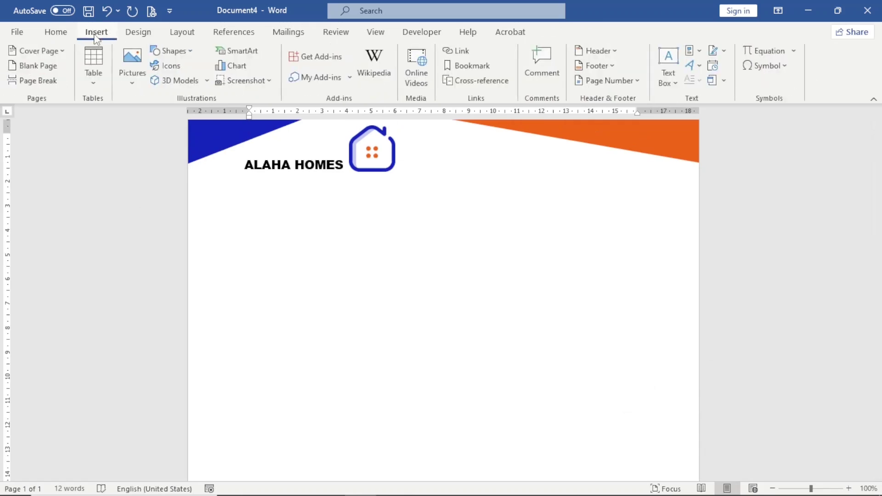
{"action": "left_click", "coordinate": [168, 67]}
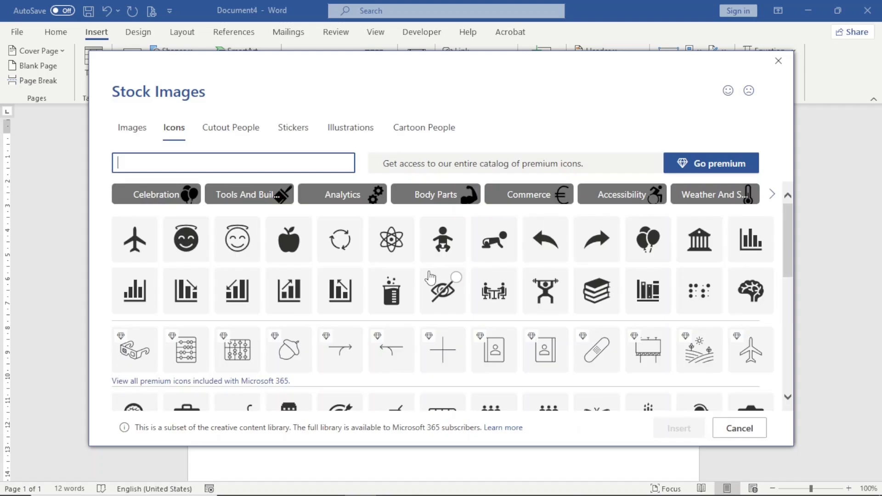
{"action": "type", "text": "phone"}
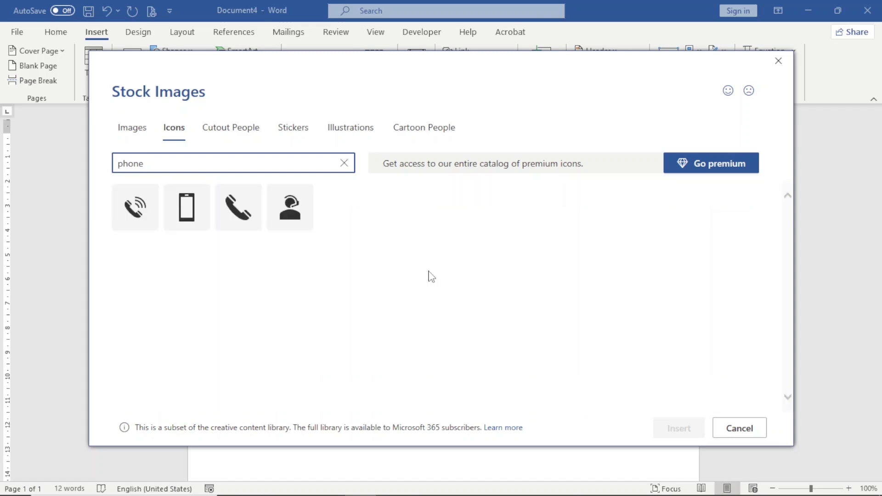
{"action": "left_click", "coordinate": [137, 219]}
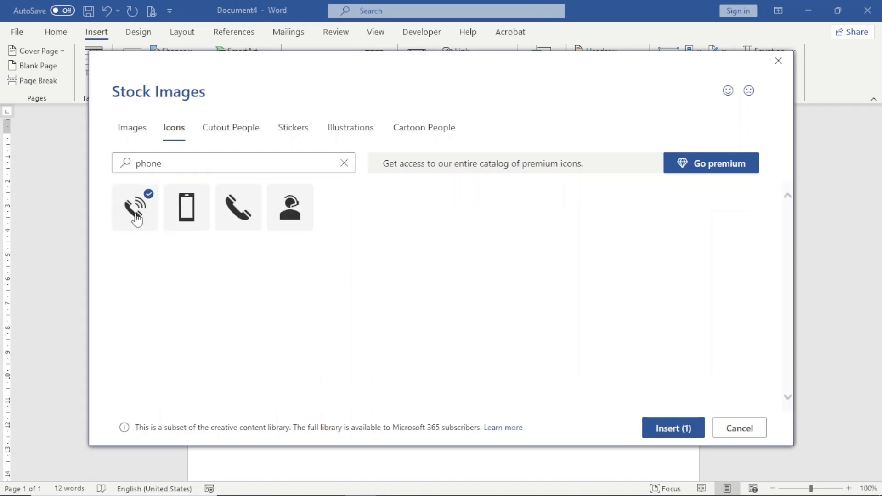
{"action": "left_click", "coordinate": [321, 166]}
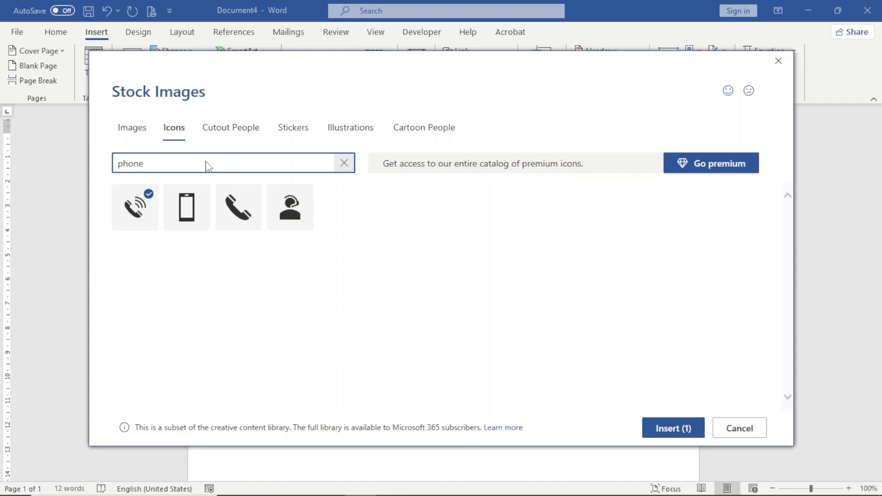
{"action": "key", "text": "ctrl+a"}
{"action": "key", "text": "BackSpace"}
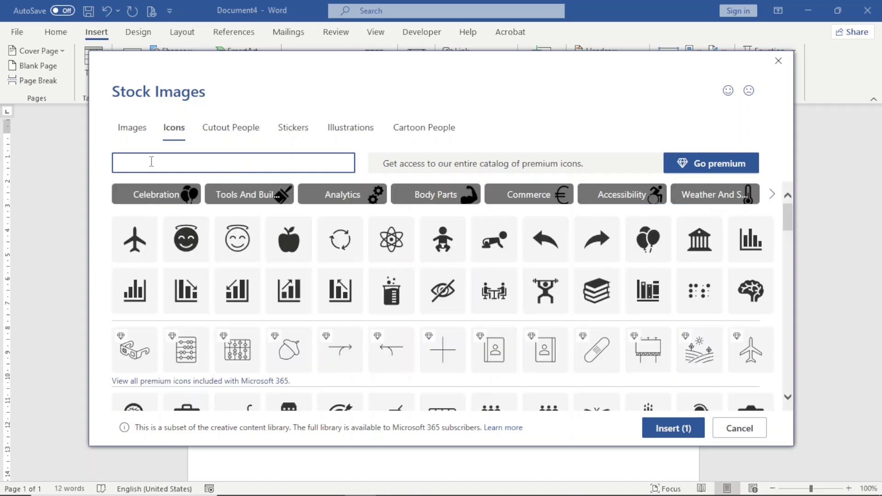
{"action": "type", "text": "email"}
{"action": "left_click", "coordinate": [134, 216]}
Also pick a map-pin location icon and a laptop-globe website icon.
{"action": "left_click", "coordinate": [176, 165]}
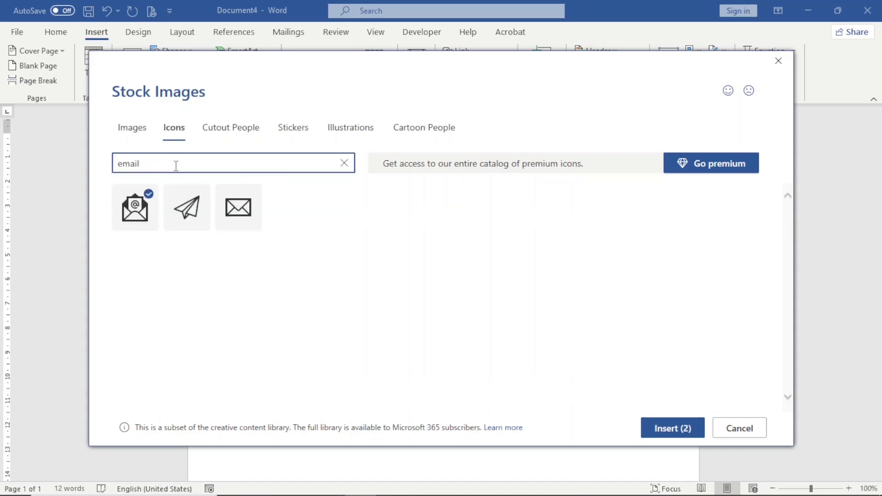
{"action": "key", "text": "BackSpace"}
{"action": "key", "text": "BackSpace"}
{"action": "key", "text": "BackSpace"}
{"action": "key", "text": "BackSpace"}
{"action": "key", "text": "BackSpace"}
{"action": "type", "text": "location"}
{"action": "left_click", "coordinate": [136, 206]}
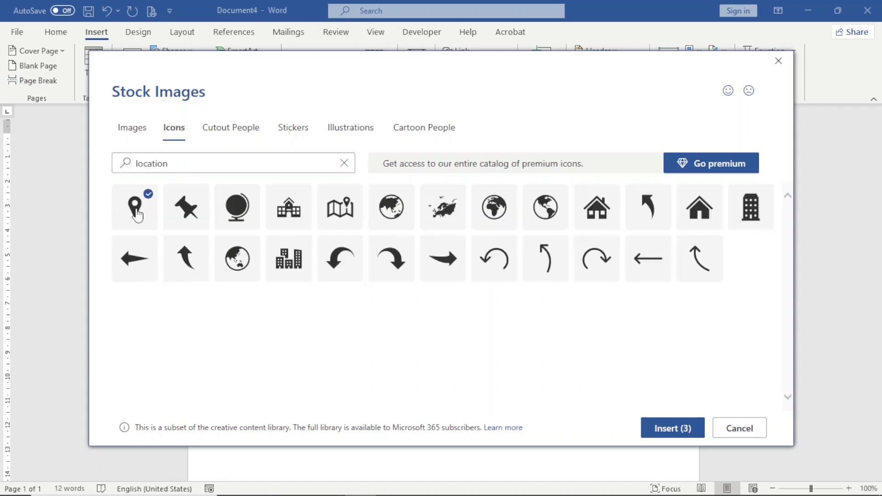
{"action": "left_click", "coordinate": [184, 164]}
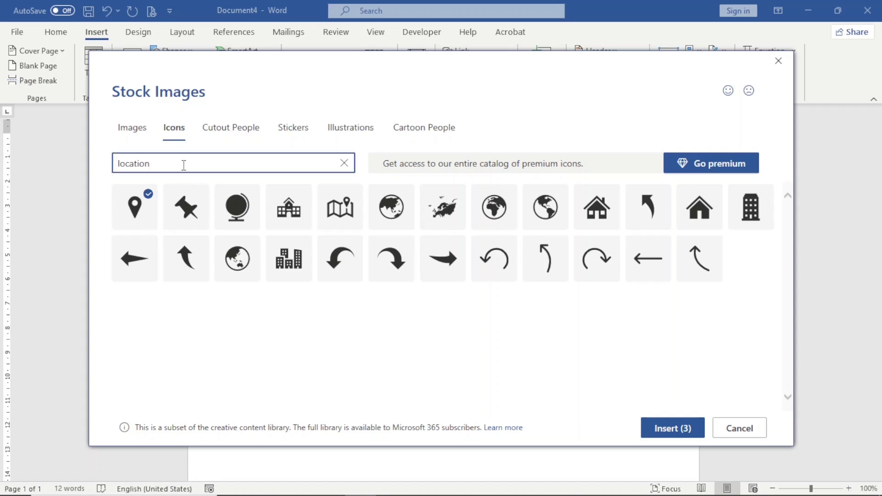
{"action": "key", "text": "BackSpace"}
{"action": "key", "text": "BackSpace"}
{"action": "key", "text": "BackSpace"}
{"action": "key", "text": "BackSpace"}
{"action": "key", "text": "BackSpace"}
{"action": "key", "text": "BackSpace"}
{"action": "key", "text": "BackSpace"}
{"action": "key", "text": "BackSpace"}
{"action": "type", "text": "website"}
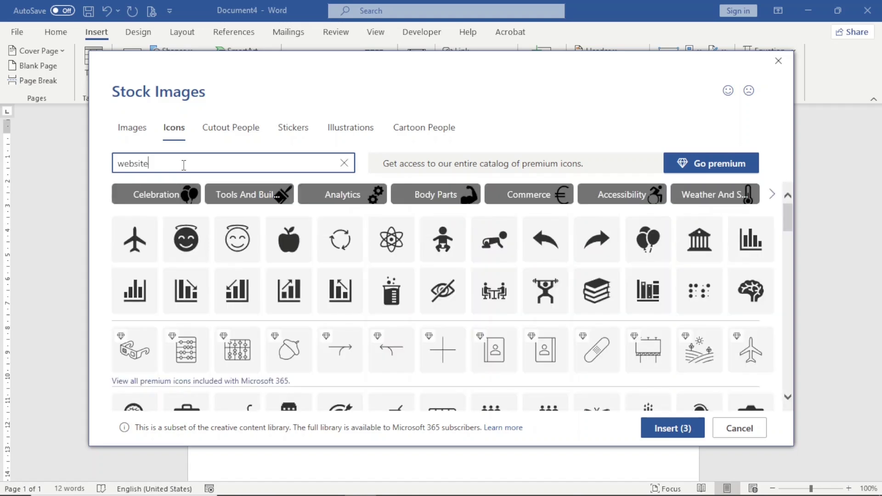
{"action": "key", "text": "Return"}
{"action": "left_click", "coordinate": [138, 215]}
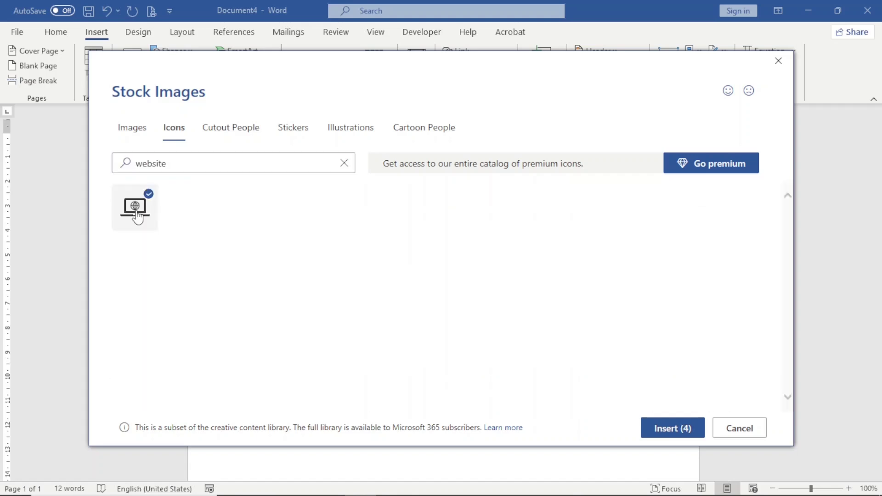
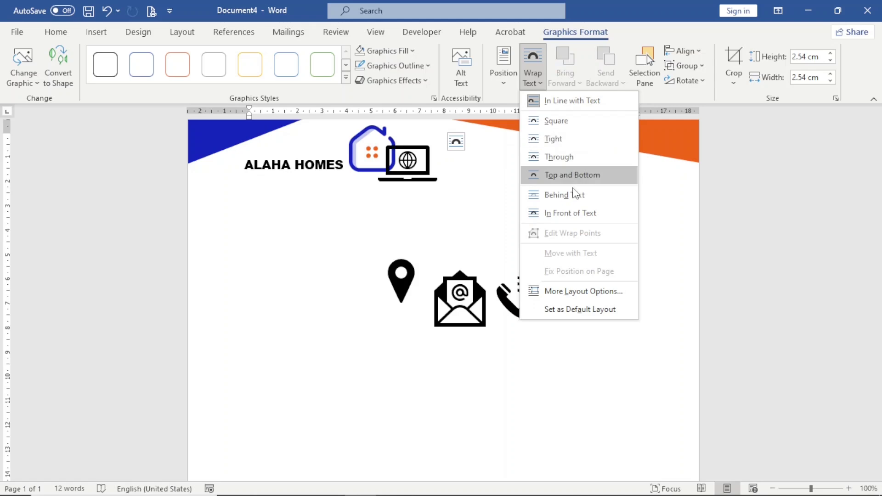
Float the laptop icon in front of text, resize all four contact icons to 0.87 cm, and move them to the footer.
{"action": "left_click", "coordinate": [574, 212]}
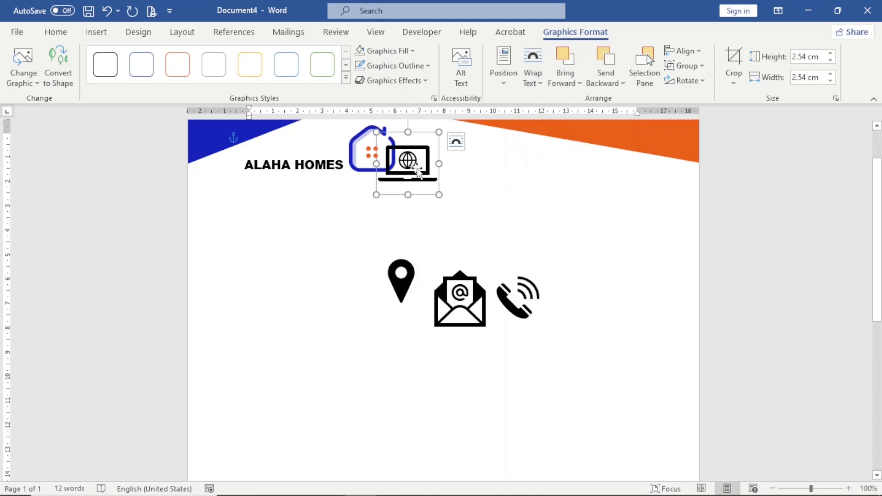
{"action": "left_click_drag", "start_coordinate": [418, 172], "coordinate": [363, 322]}
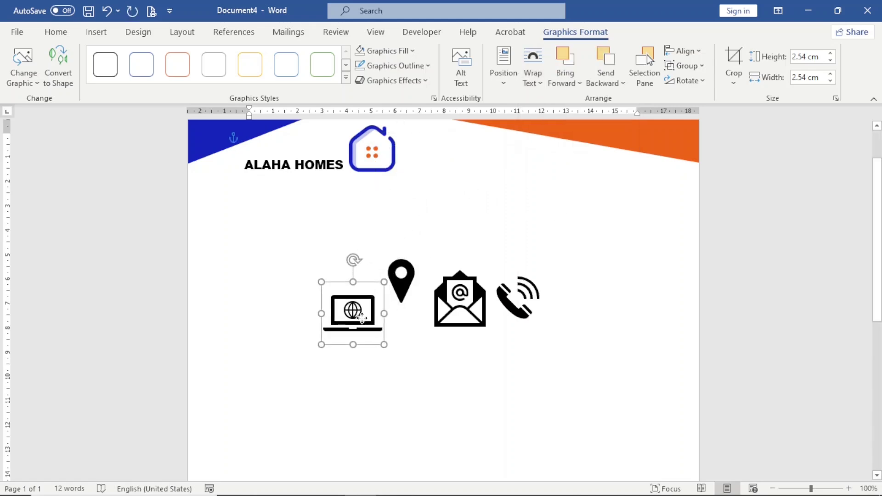
{"action": "left_click", "coordinate": [401, 281], "text": "shift"}
{"action": "left_click", "coordinate": [478, 312], "text": "shift"}
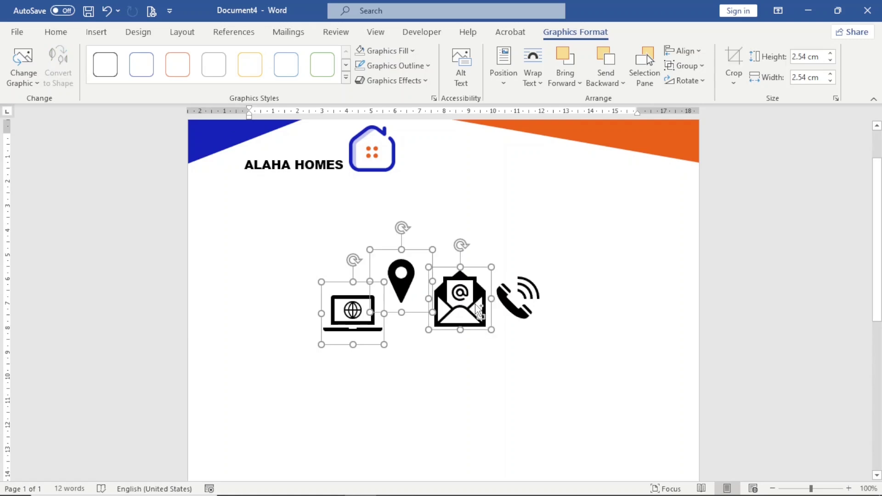
{"action": "left_click", "coordinate": [507, 301], "text": "shift"}
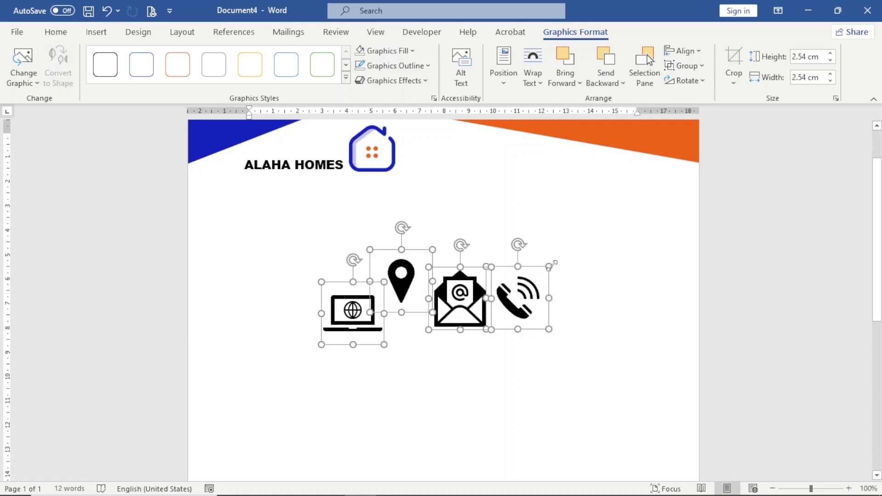
{"action": "left_click_drag", "start_coordinate": [550, 267], "coordinate": [510, 300]}
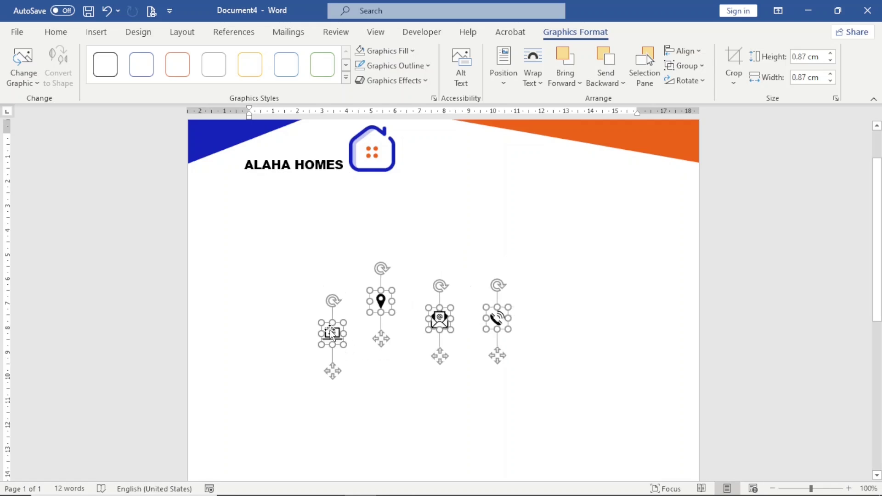
{"action": "left_click_drag", "start_coordinate": [334, 336], "coordinate": [321, 354]}
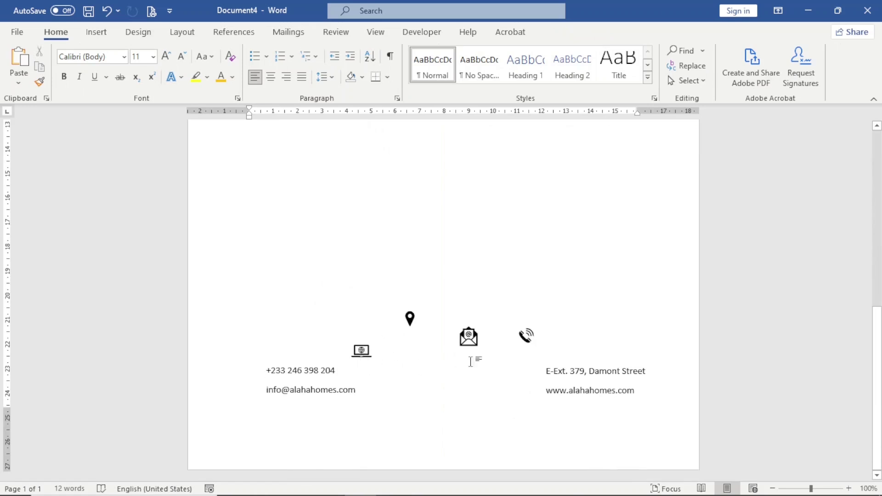
Place the phone, envelope, pin and laptop icons beside the number, e-mail, address and website lines.
{"action": "left_click", "coordinate": [527, 336]}
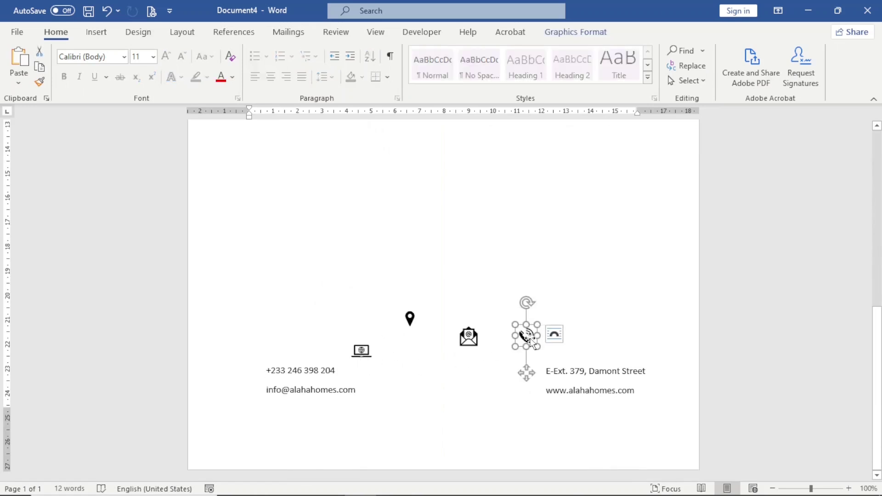
{"action": "left_click_drag", "start_coordinate": [528, 338], "coordinate": [255, 372]}
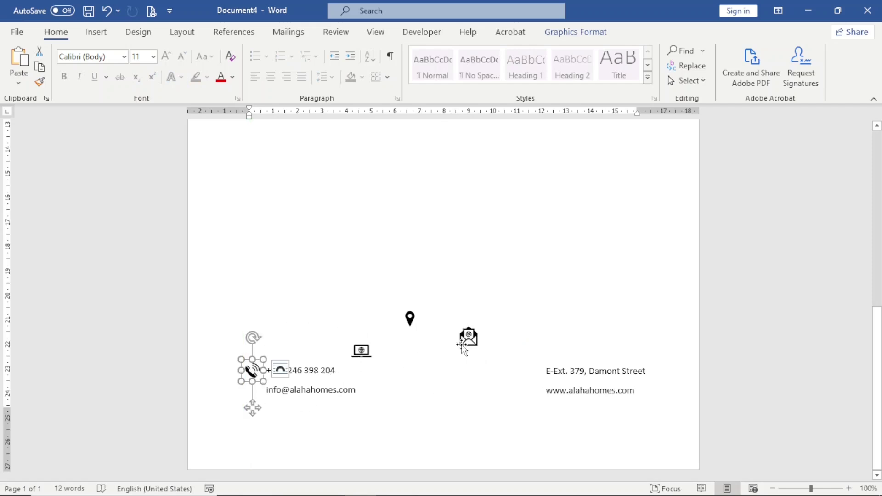
{"action": "left_click", "coordinate": [464, 348]}
{"action": "left_click_drag", "start_coordinate": [464, 348], "coordinate": [239, 392]}
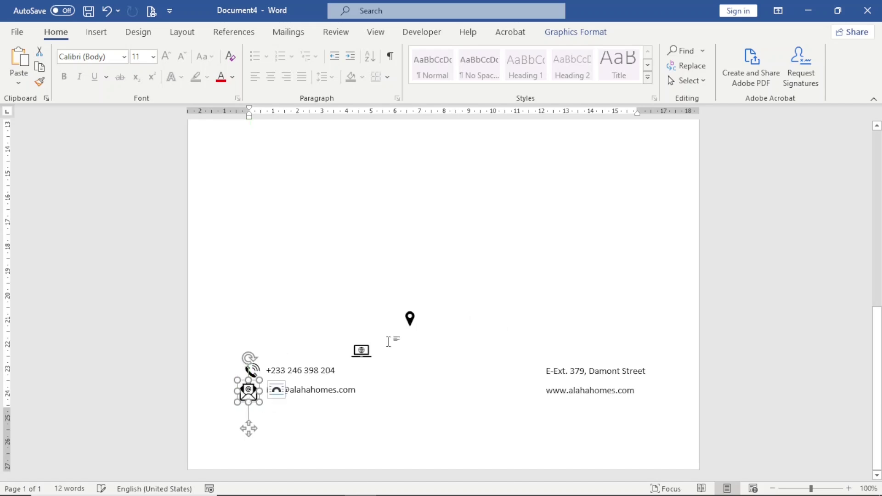
{"action": "left_click_drag", "start_coordinate": [411, 321], "coordinate": [546, 381]}
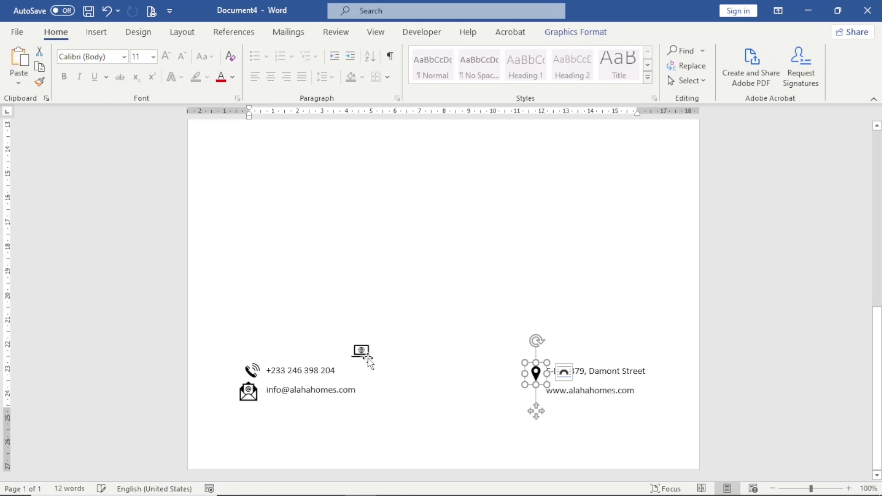
{"action": "left_click_drag", "start_coordinate": [368, 358], "coordinate": [535, 383]}
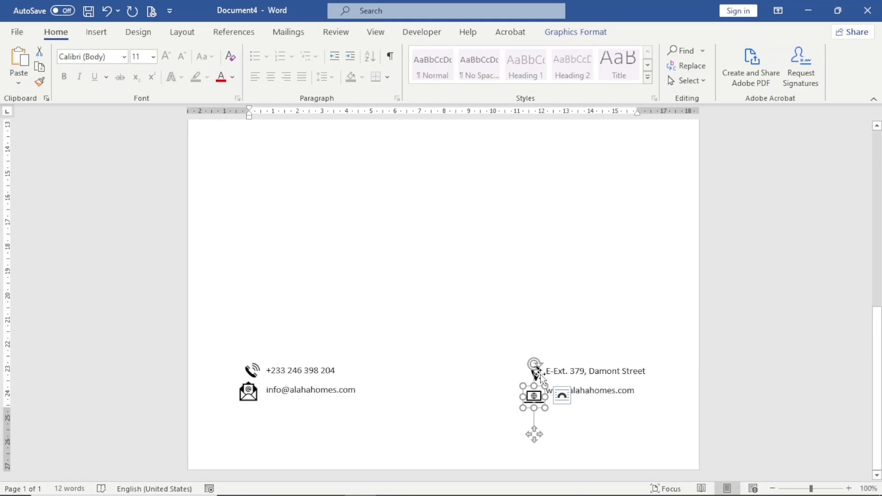
Select all four contact icons together and nudge them slightly left.
{"action": "left_click", "coordinate": [536, 374], "text": "shift"}
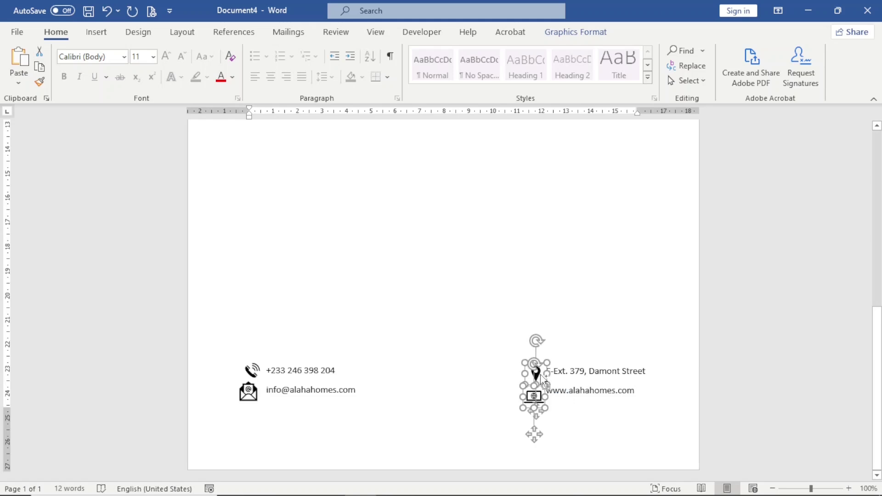
{"action": "left_click", "coordinate": [244, 399], "text": "shift"}
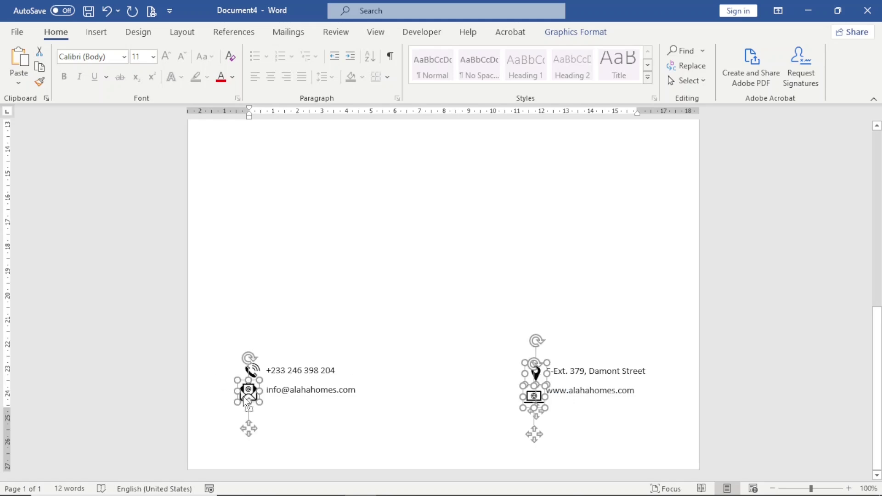
{"action": "left_click", "coordinate": [258, 373], "text": "shift"}
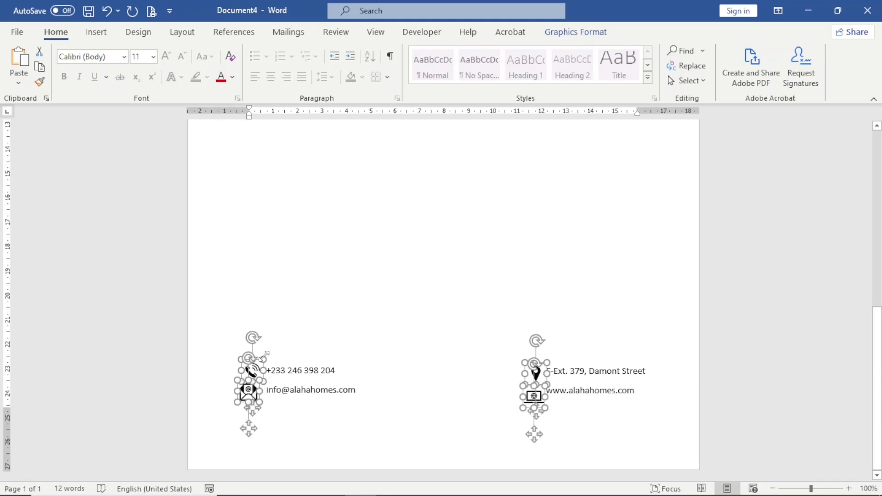
{"action": "key", "text": "Left"}
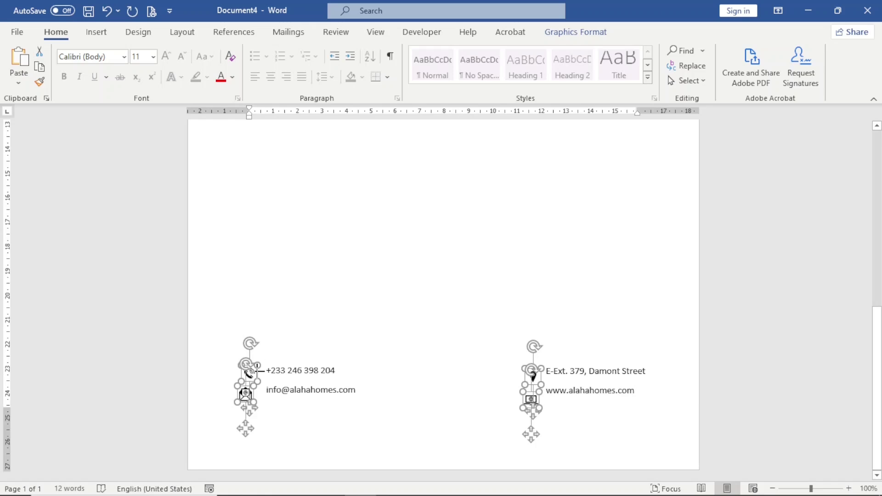
{"action": "left_click", "coordinate": [258, 370]}
{"action": "left_click", "coordinate": [291, 422]}
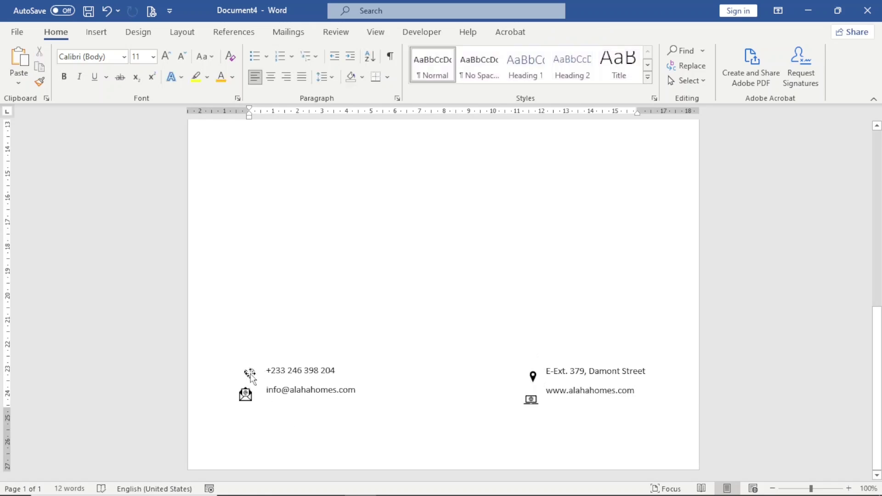
Fine-tune the phone icon against the phone number and the pin icon against the address.
{"action": "left_click", "coordinate": [251, 373]}
{"action": "left_click_drag", "start_coordinate": [251, 374], "coordinate": [256, 390]}
{"action": "left_click", "coordinate": [533, 376]}
{"action": "left_click_drag", "start_coordinate": [533, 379], "coordinate": [536, 373]}
{"action": "left_click", "coordinate": [659, 409]}
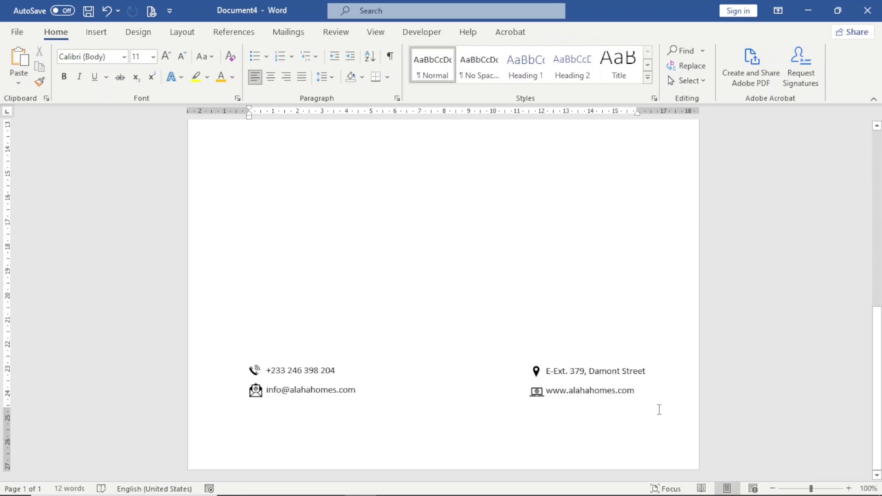
Draw a rectangle bar across the bottom edge of the page.
{"action": "left_click", "coordinate": [91, 36]}
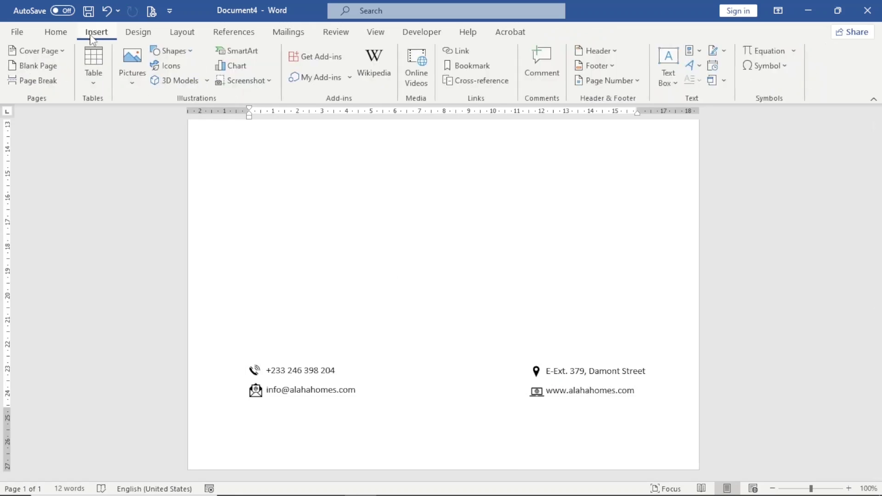
{"action": "left_click", "coordinate": [180, 51]}
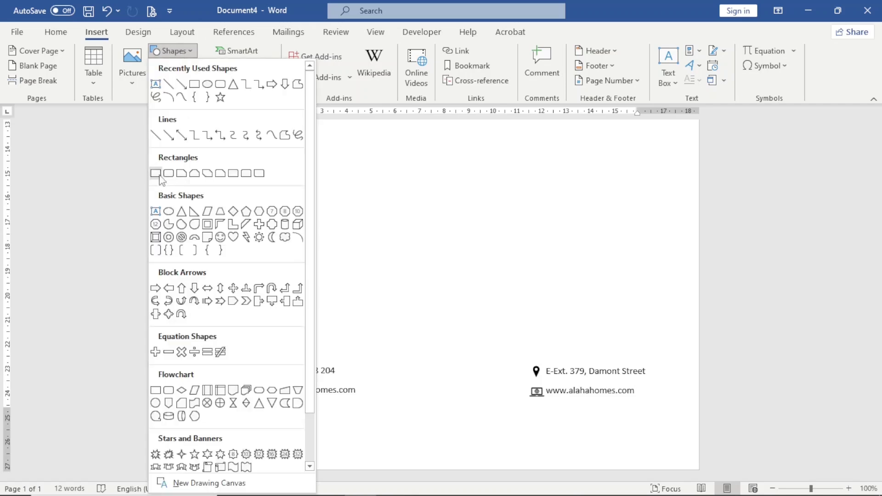
{"action": "left_click", "coordinate": [155, 173]}
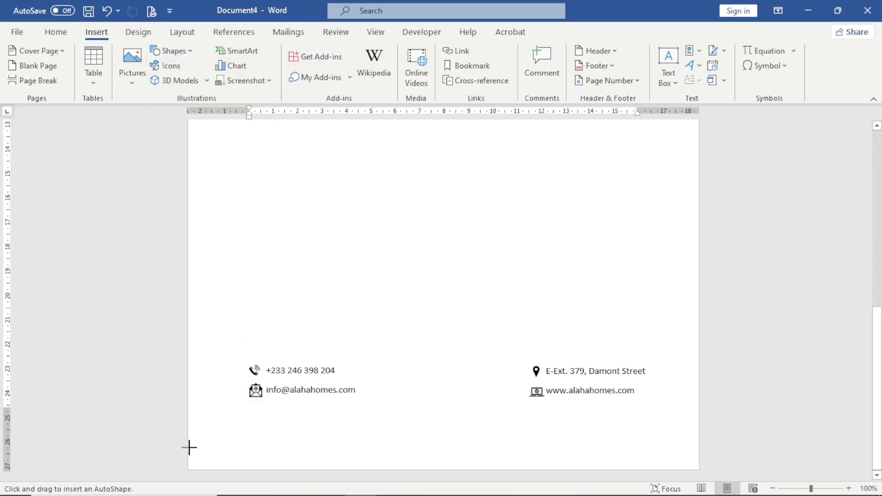
{"action": "left_click_drag", "start_coordinate": [188, 448], "coordinate": [699, 470]}
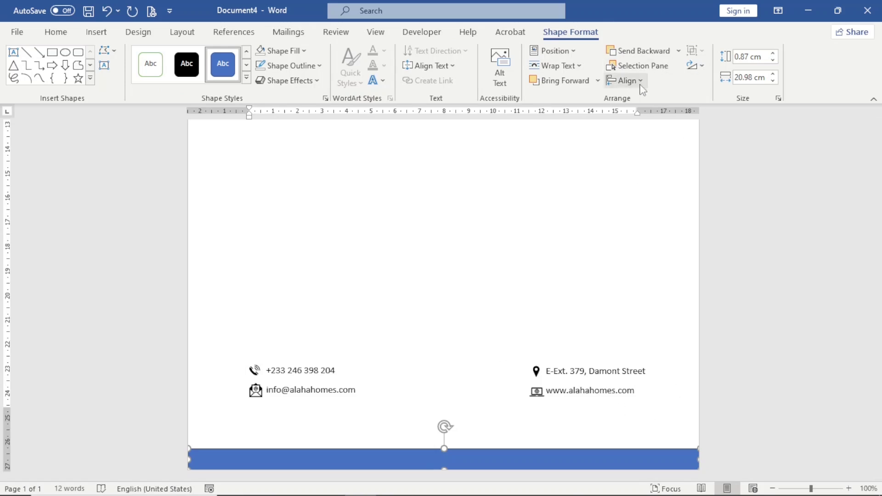
Centre the bottom bar horizontally on the page, leaving its outline unchanged.
{"action": "left_click", "coordinate": [639, 82]}
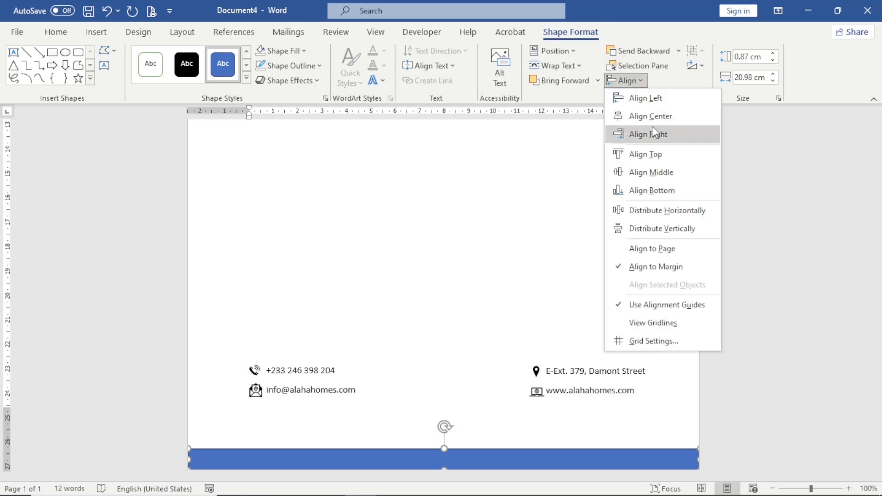
{"action": "left_click", "coordinate": [655, 118]}
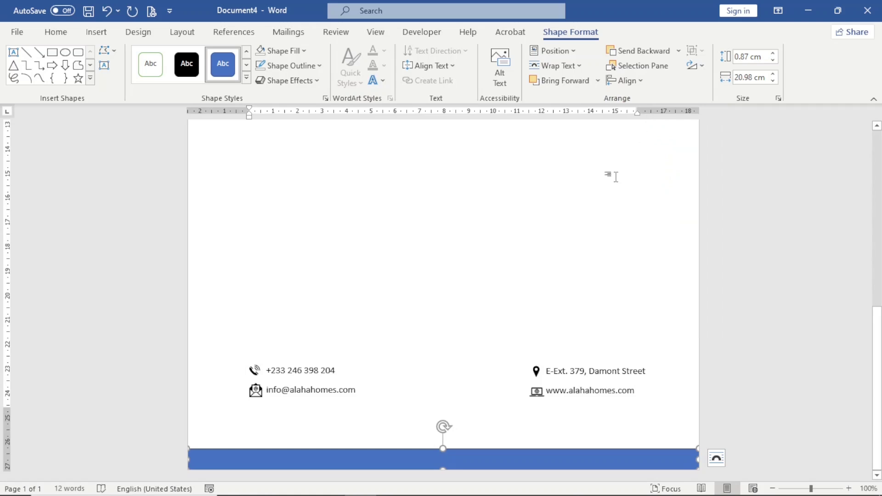
{"action": "left_click", "coordinate": [294, 66]}
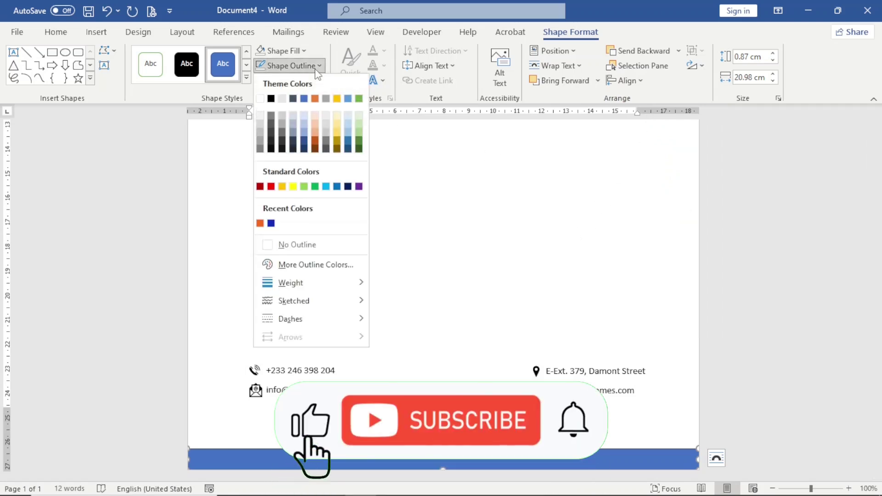
{"action": "key", "text": "Escape"}
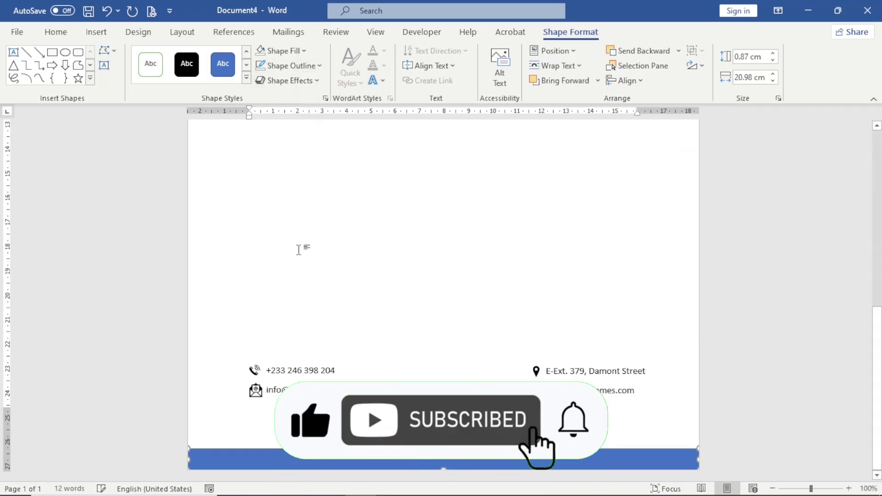
{"action": "scroll", "coordinate": [298, 250], "scroll_direction": "up", "scroll_amount": 12}
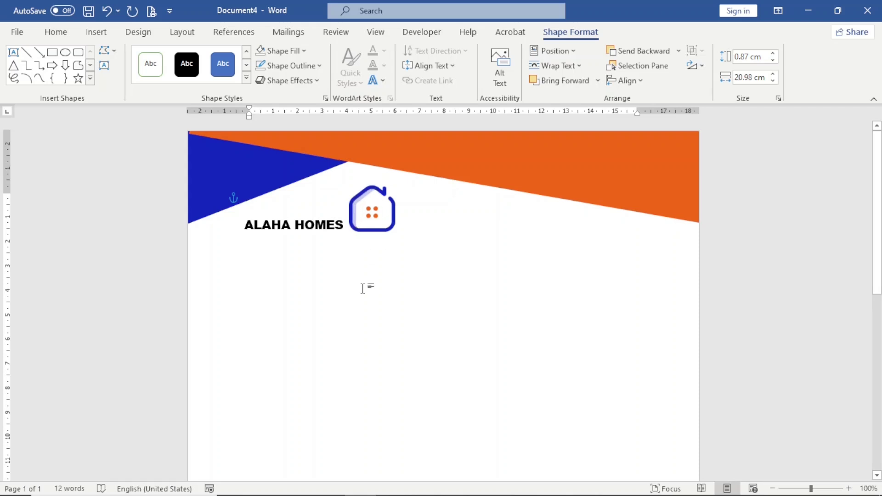
{"action": "scroll", "coordinate": [362, 289], "scroll_direction": "down", "scroll_amount": 2}
{"action": "scroll", "coordinate": [363, 288], "scroll_direction": "down", "scroll_amount": 7}
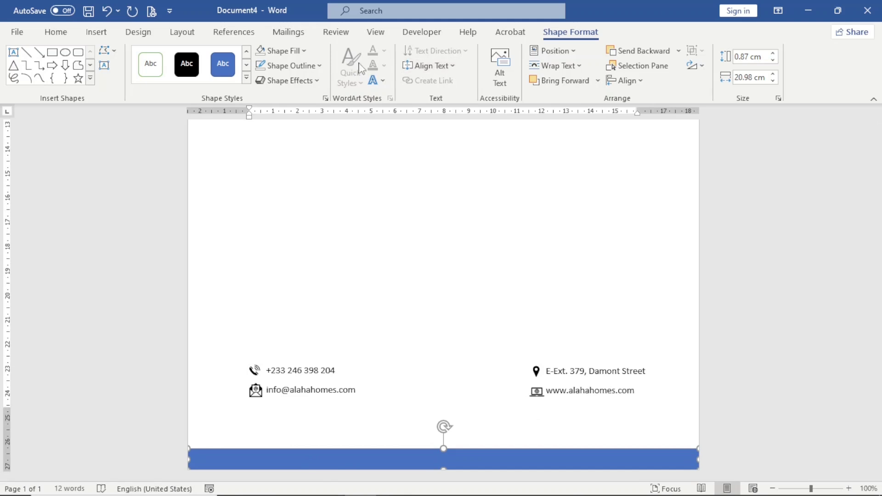
Fill the bottom bar with the custom light lavender-blue hex colour AEB6EF.
{"action": "left_click", "coordinate": [303, 52]}
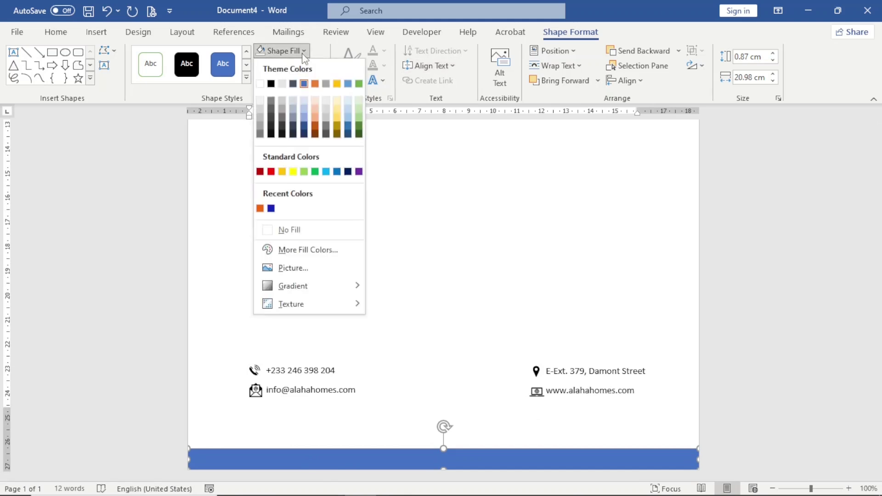
{"action": "left_click", "coordinate": [298, 252]}
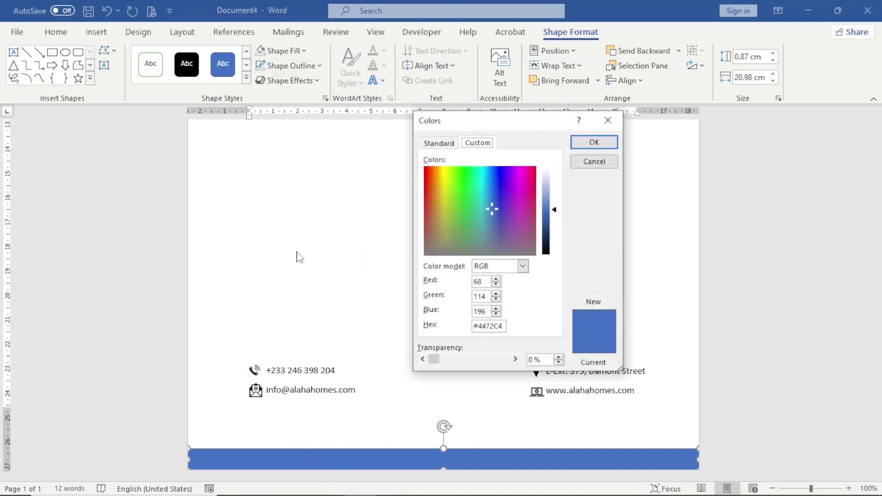
{"action": "double_click", "coordinate": [486, 325]}
{"action": "type", "text": "ABB6EF"}
{"action": "left_click", "coordinate": [480, 298]}
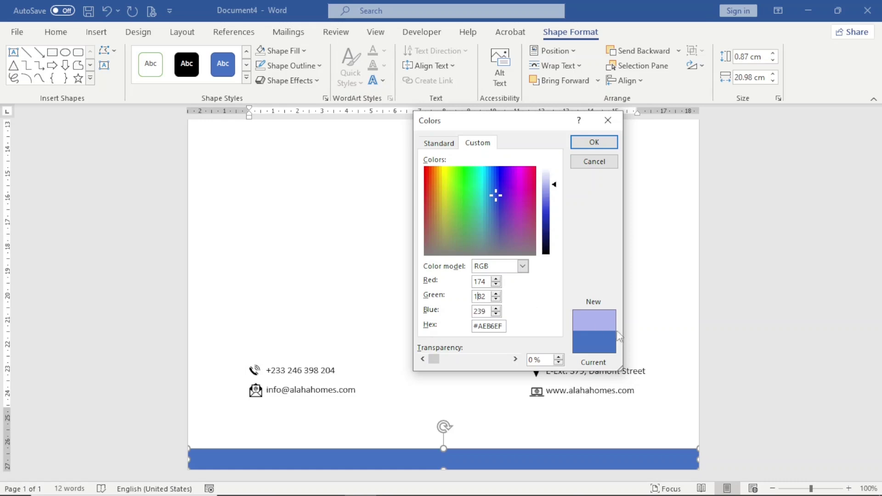
{"action": "left_click", "coordinate": [595, 142]}
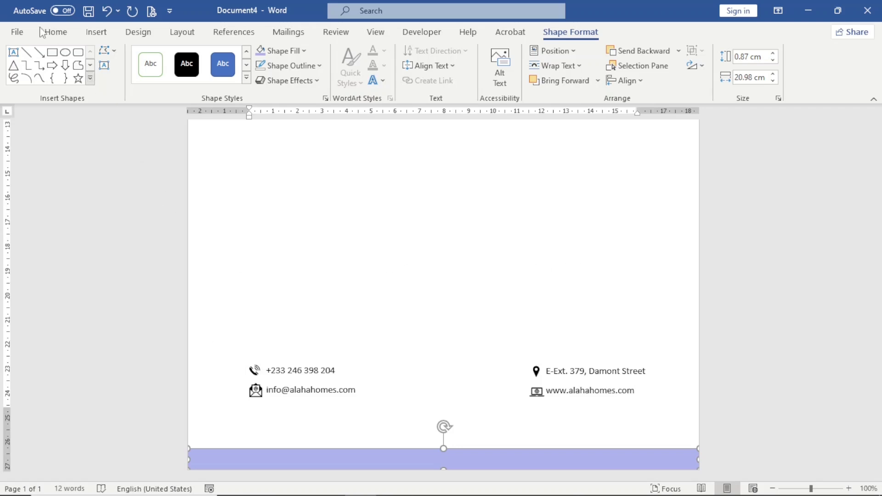
{"action": "left_click", "coordinate": [54, 32]}
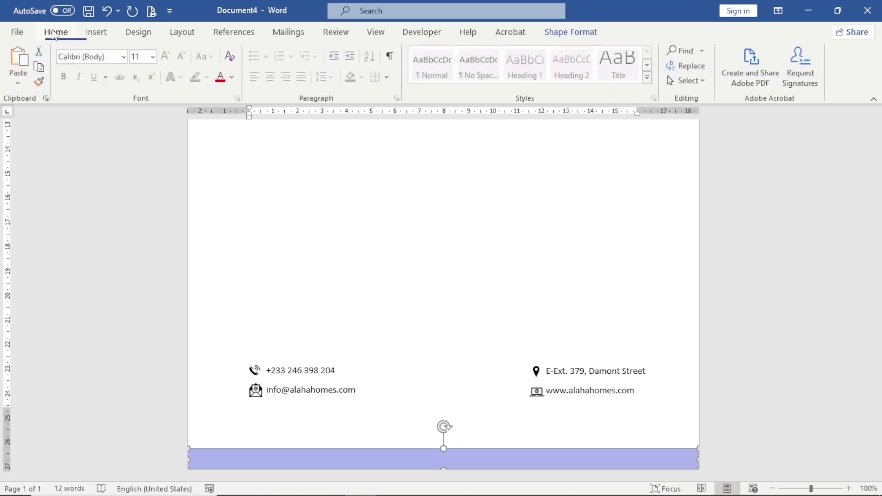
Select both contact text blocks and group them into a single object.
{"action": "left_click", "coordinate": [691, 81]}
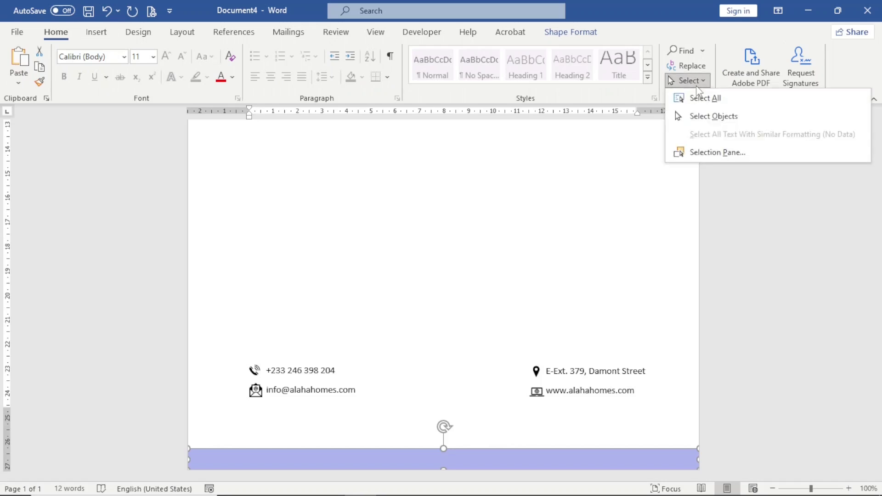
{"action": "left_click", "coordinate": [720, 121]}
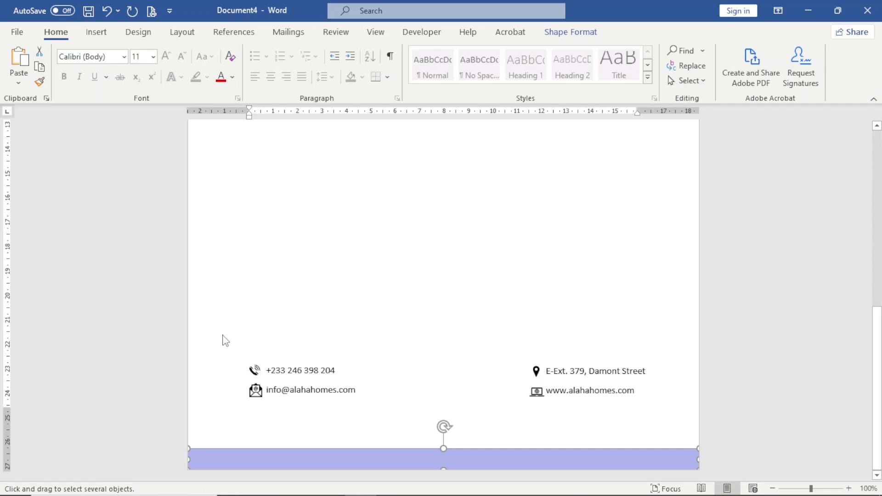
{"action": "left_click_drag", "start_coordinate": [223, 335], "coordinate": [697, 436]}
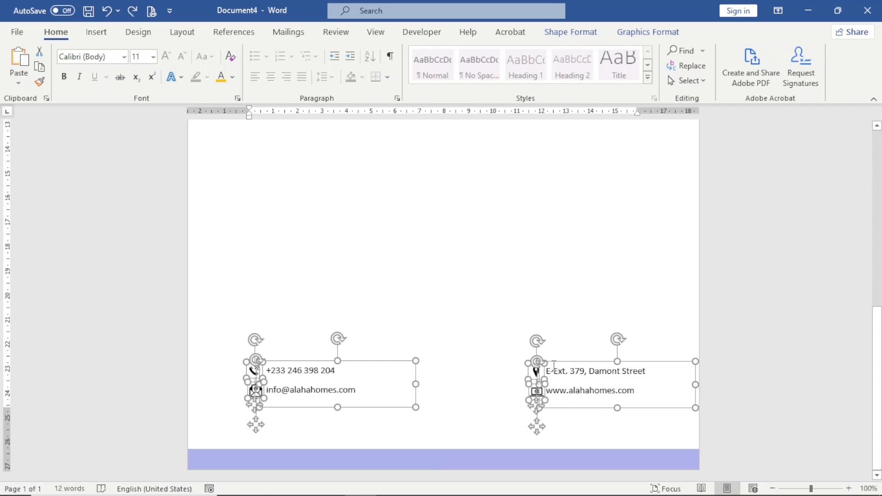
{"action": "right_click", "coordinate": [549, 362]}
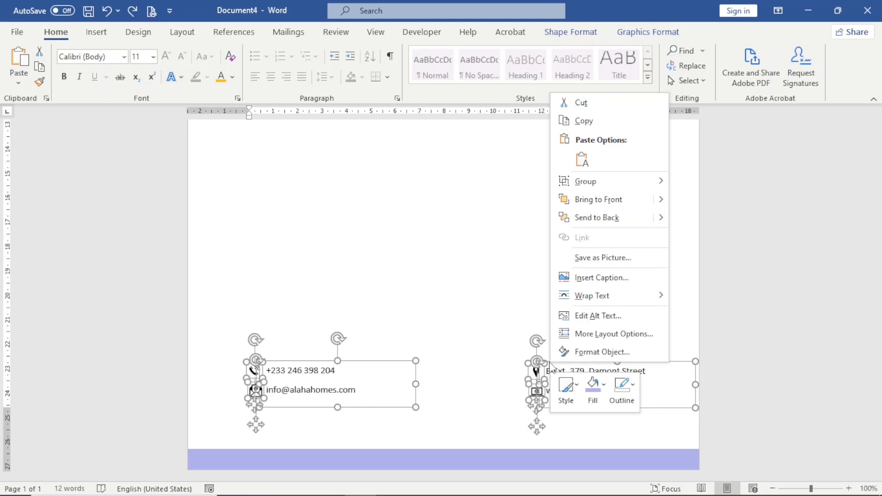
{"action": "mouse_move", "coordinate": [599, 190]}
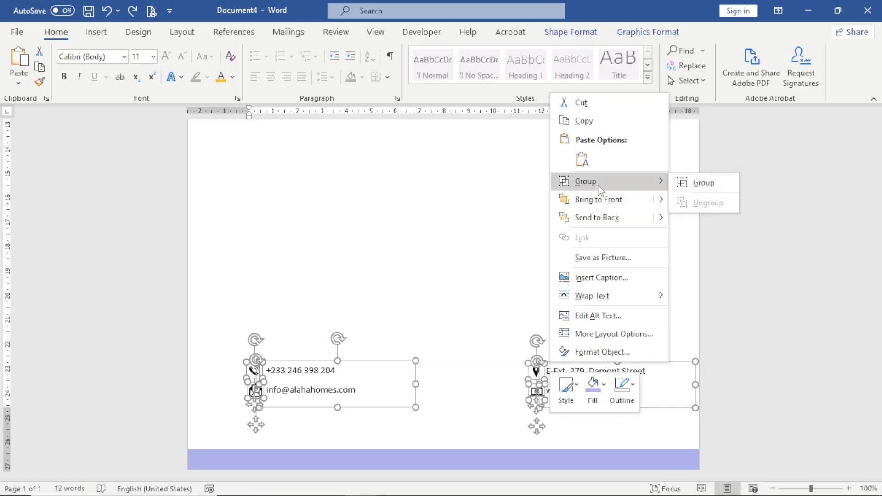
{"action": "left_click", "coordinate": [704, 182]}
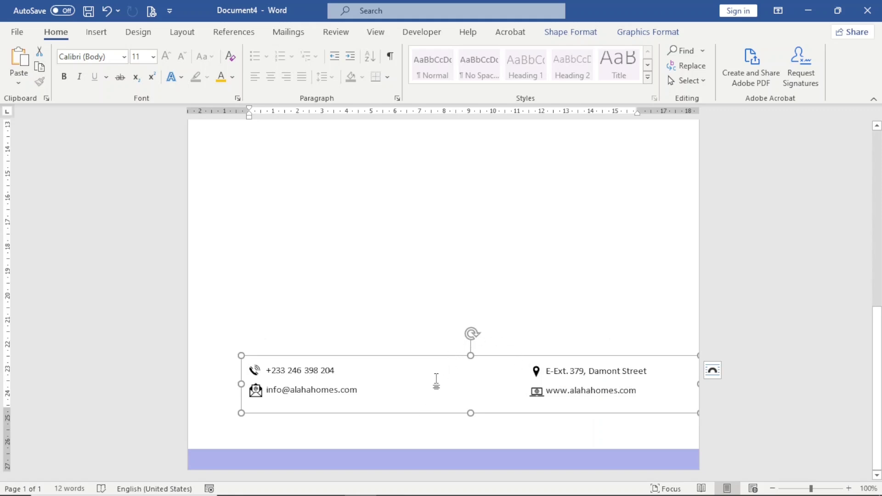
Nudge the contact group down until it sits just above the light blue bar.
{"action": "key", "text": "Down"}
{"action": "key", "text": "Down"}
{"action": "key", "text": "Down"}
{"action": "key", "text": "Down"}
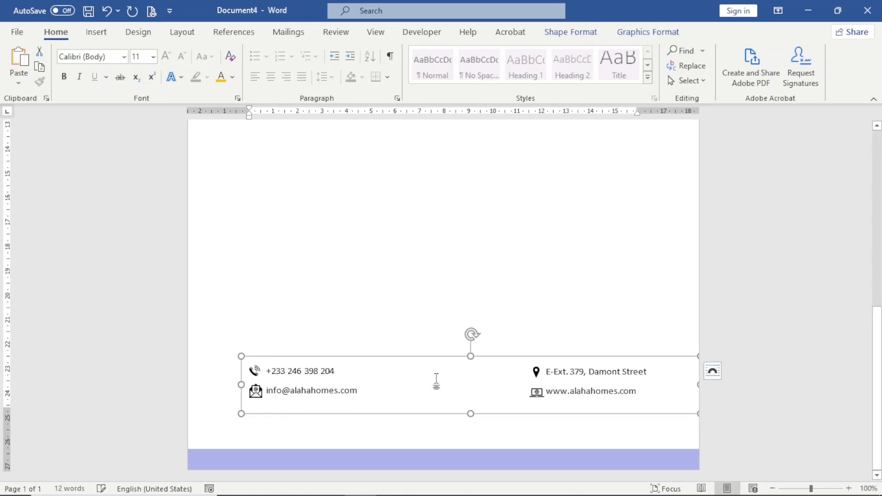
{"action": "key", "text": "ctrl+Down"}
{"action": "key", "text": "ctrl+Down"}
{"action": "key", "text": "ctrl+Down"}
{"action": "key", "text": "ctrl+Down"}
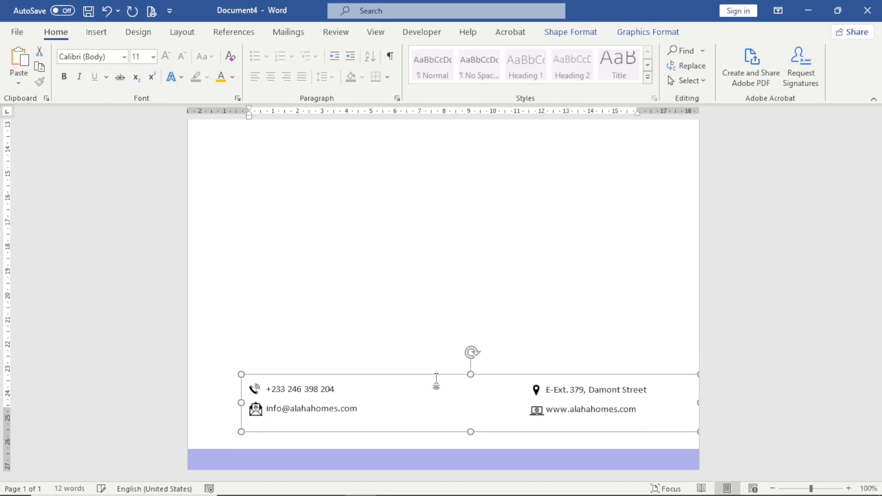
{"action": "key", "text": "ctrl+Down"}
{"action": "key", "text": "ctrl+Down"}
{"action": "key", "text": "ctrl+Down"}
{"action": "key", "text": "ctrl+Down"}
{"action": "key", "text": "ctrl+Down"}
{"action": "key", "text": "ctrl+Down"}
{"action": "key", "text": "ctrl+Down"}
{"action": "key", "text": "ctrl+Down"}
{"action": "key", "text": "ctrl+Down"}
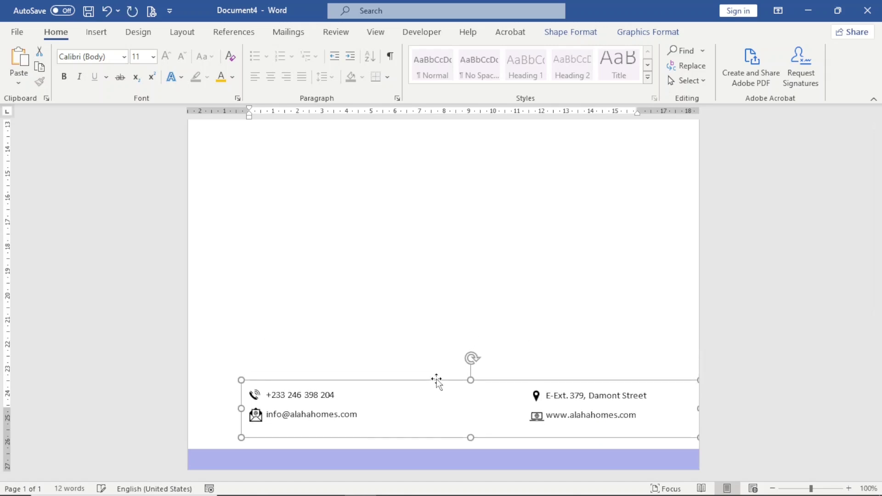
{"action": "key", "text": "ctrl+Down"}
{"action": "key", "text": "ctrl+Down"}
{"action": "key", "text": "ctrl+Down"}
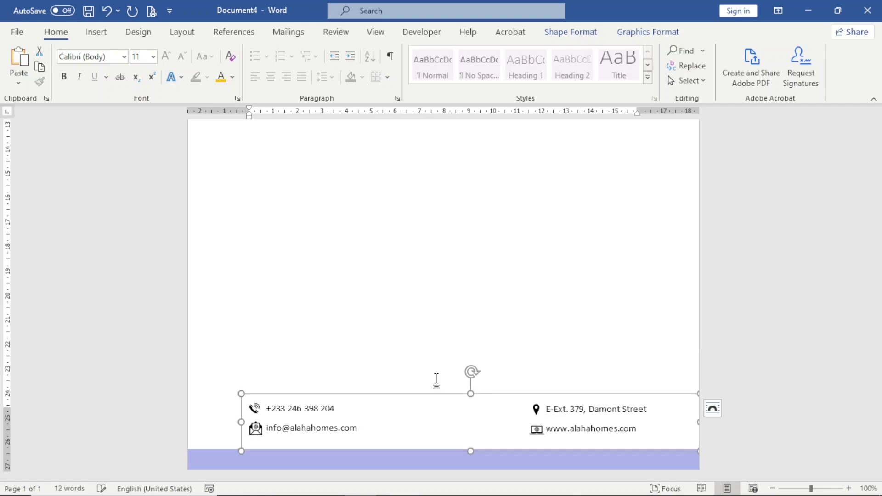
{"action": "left_click", "coordinate": [436, 380]}
{"action": "scroll", "coordinate": [632, 373], "scroll_direction": "down", "scroll_amount": 5}
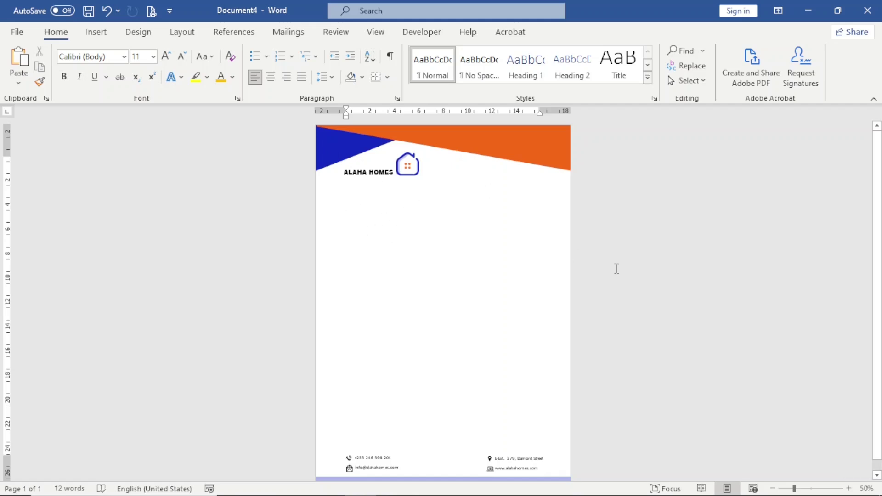
Insert the date in 2-Mar-25 format, set to update automatically.
{"action": "left_click", "coordinate": [849, 488]}
{"action": "left_click", "coordinate": [849, 488]}
{"action": "left_click", "coordinate": [848, 488]}
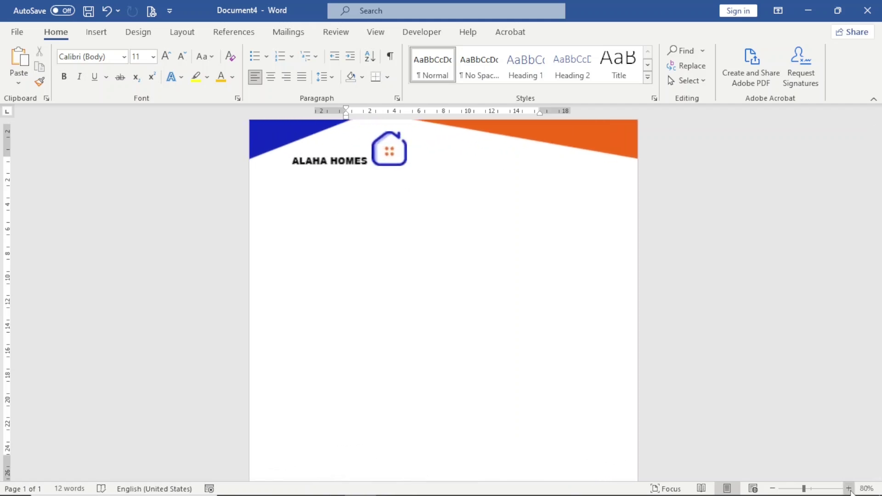
{"action": "left_click", "coordinate": [849, 488]}
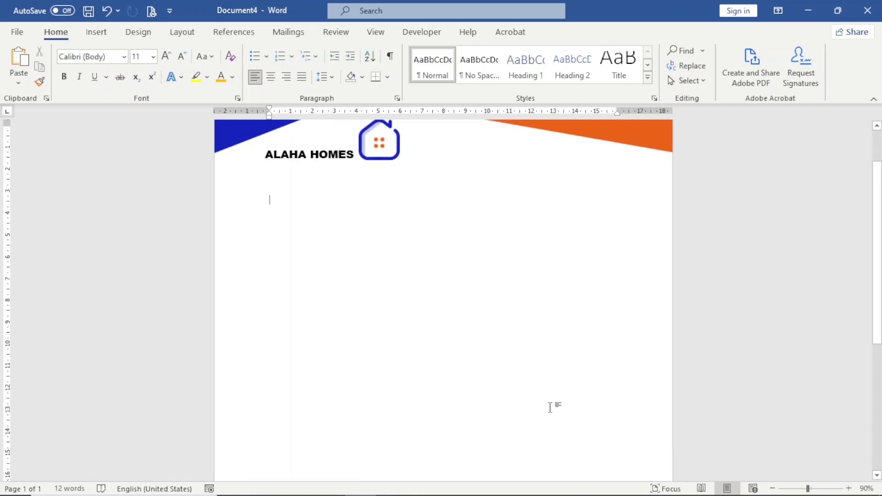
{"action": "scroll", "coordinate": [550, 407], "scroll_direction": "up", "scroll_amount": 2}
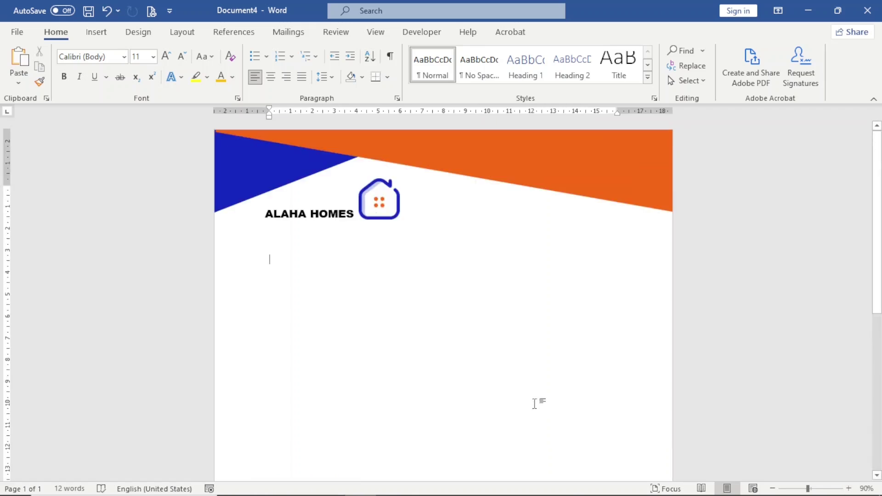
{"action": "left_click", "coordinate": [96, 33]}
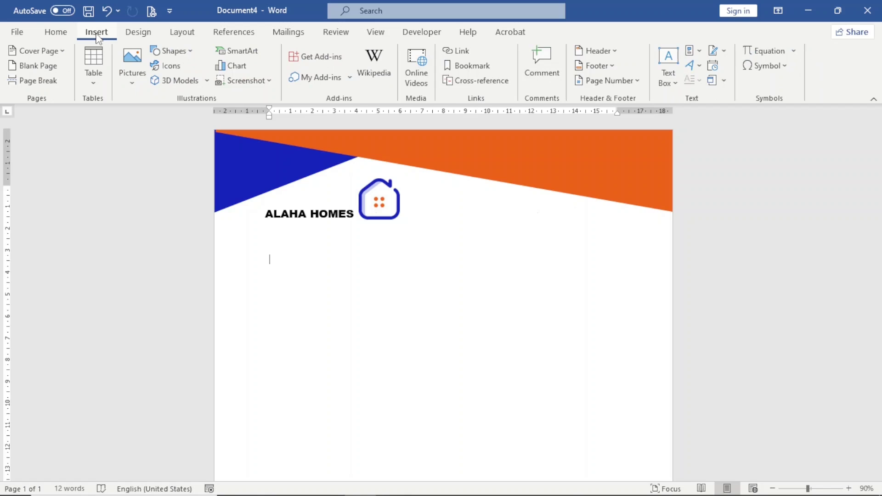
{"action": "left_click", "coordinate": [713, 68]}
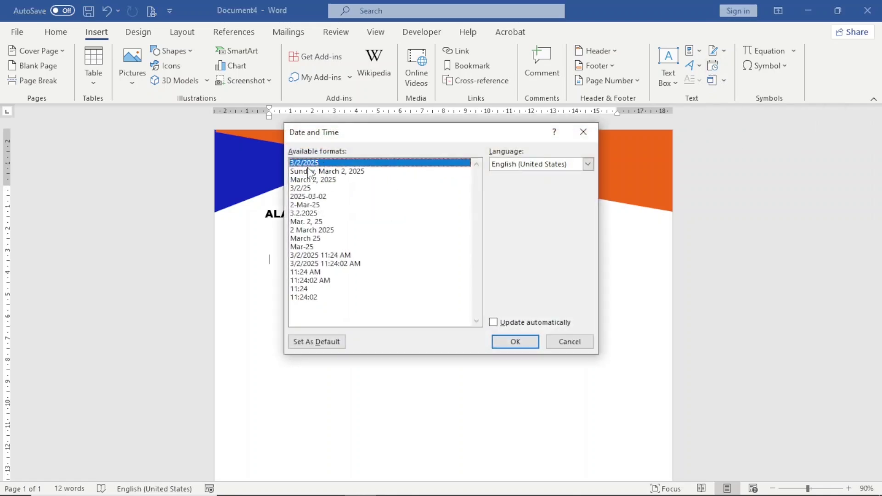
{"action": "left_click", "coordinate": [303, 205]}
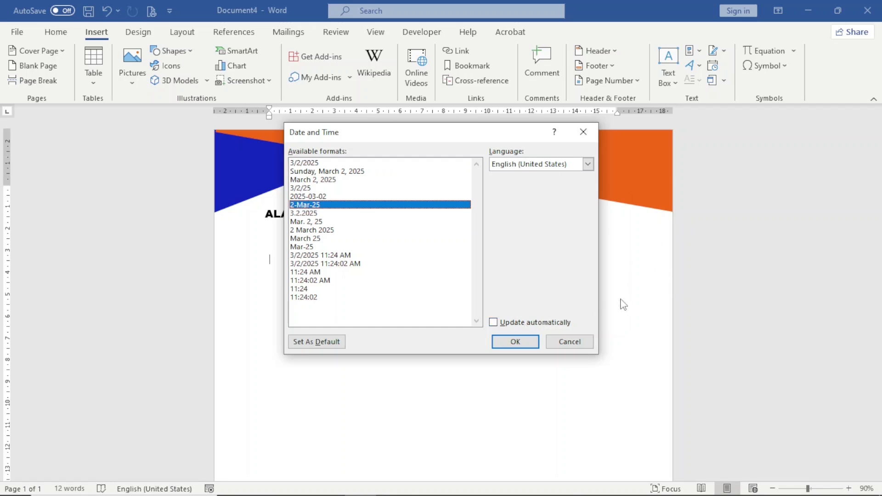
{"action": "left_click", "coordinate": [493, 323]}
{"action": "left_click", "coordinate": [514, 341]}
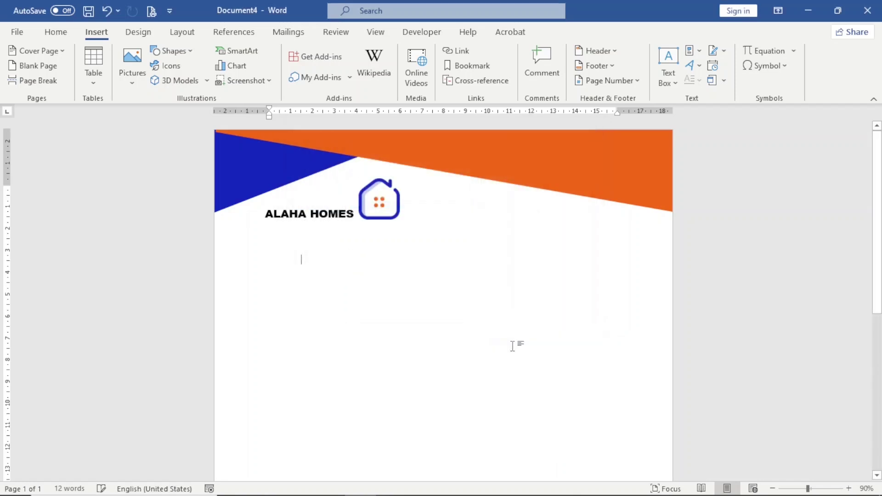
Re-paste the date field over its line and move to the empty line below.
{"action": "left_click", "coordinate": [271, 260]}
{"action": "key", "text": "shift+End"}
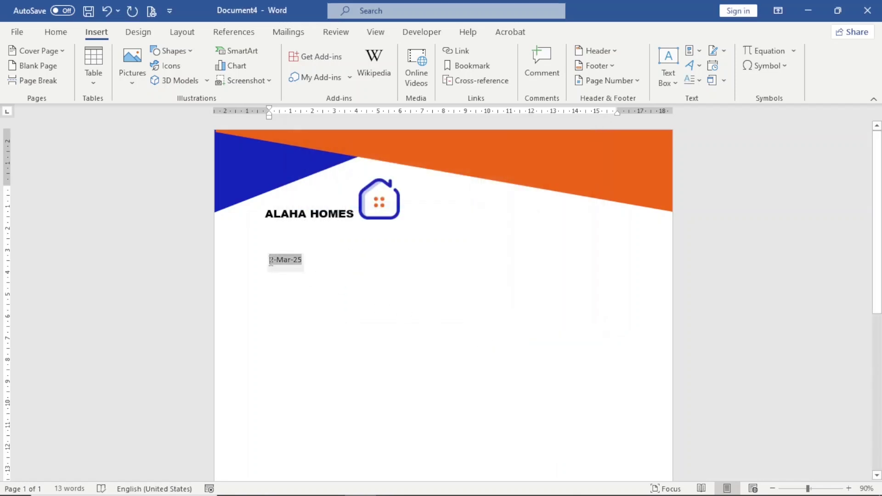
{"action": "type", "text": "2-Mar-25"}
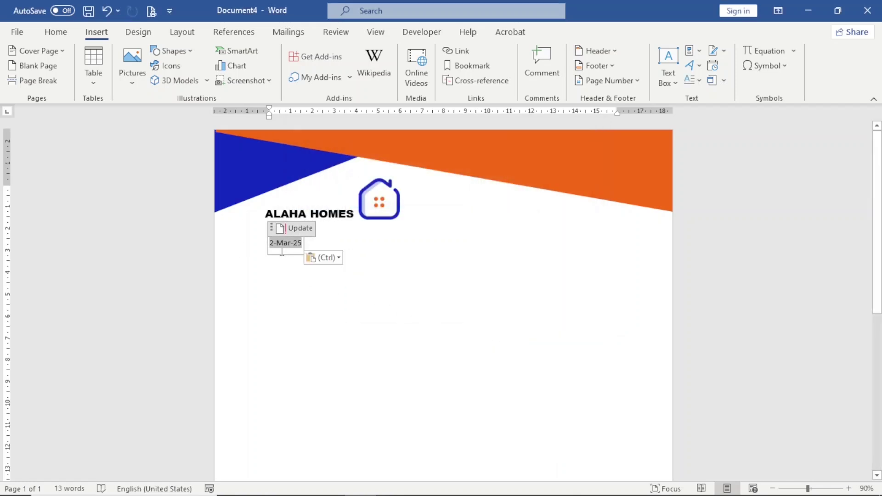
{"action": "key", "text": "Left"}
{"action": "key", "text": "Left"}
{"action": "left_click", "coordinate": [287, 290]}
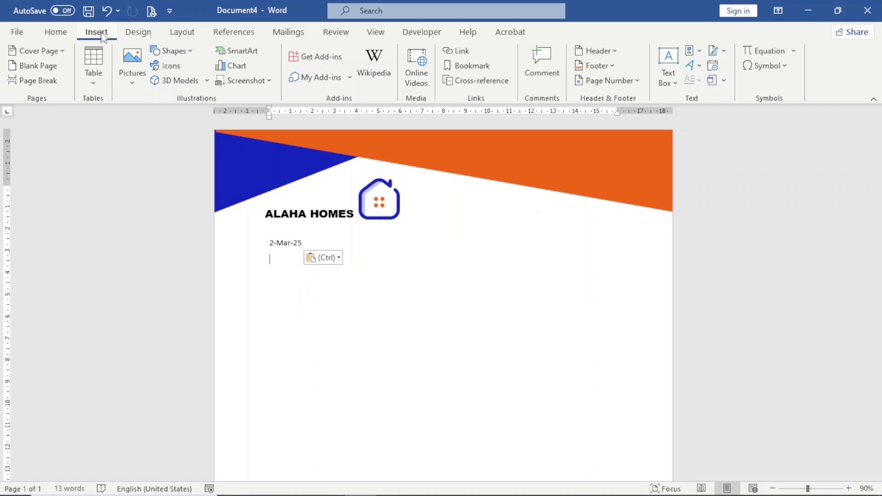
Insert a simple text box and move it to the right side of the page.
{"action": "left_click", "coordinate": [668, 73]}
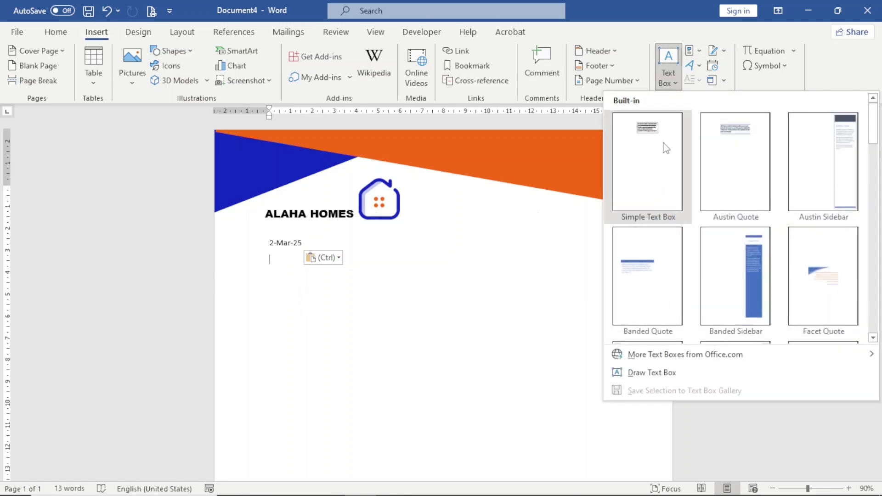
{"action": "left_click", "coordinate": [663, 143]}
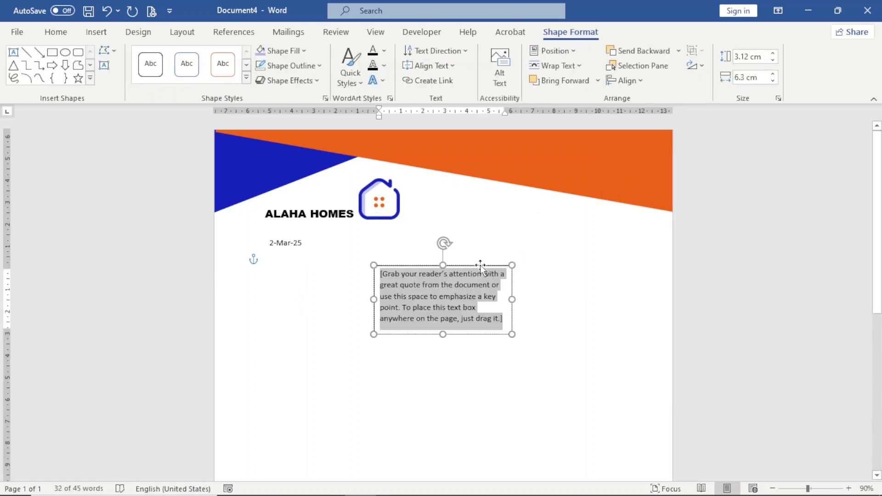
{"action": "left_click_drag", "start_coordinate": [480, 266], "coordinate": [623, 228]}
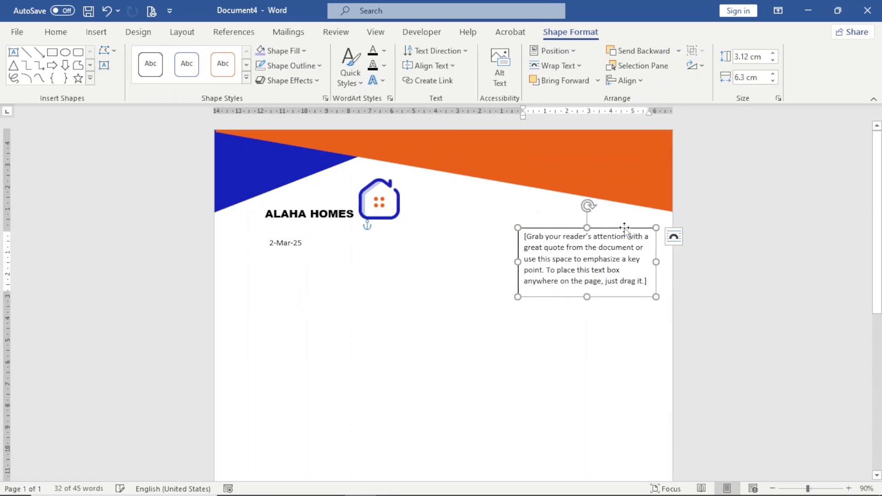
Move the 2-Mar-25 date from the body into the text box and narrow the box to fit.
{"action": "left_click", "coordinate": [285, 243]}
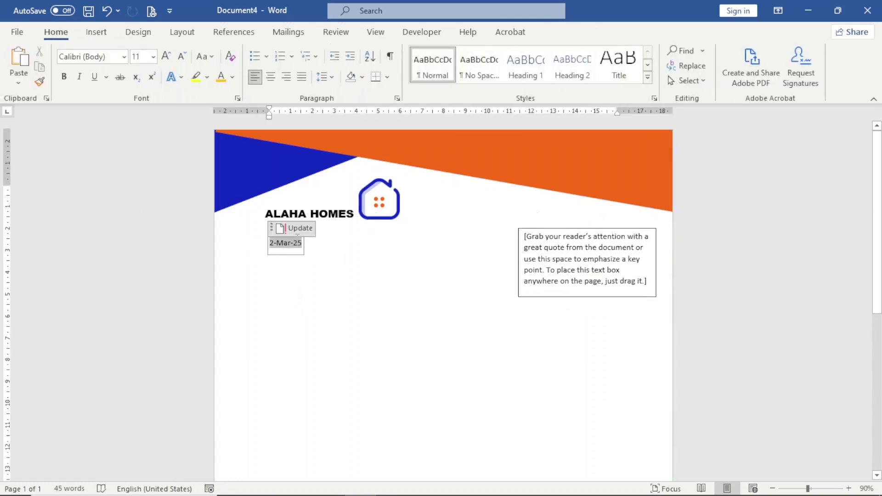
{"action": "left_click", "coordinate": [254, 246]}
{"action": "key", "text": "ctrl+c"}
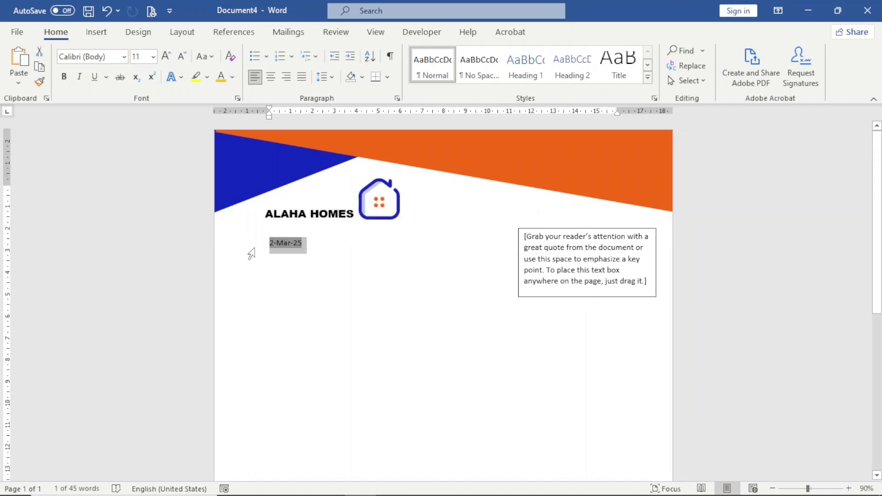
{"action": "key", "text": "Delete"}
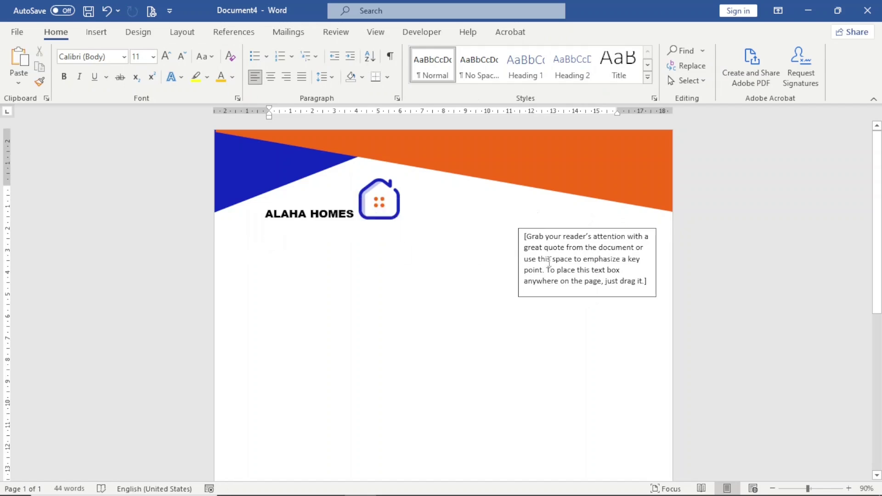
{"action": "left_click", "coordinate": [549, 264]}
{"action": "key", "text": "ctrl+v"}
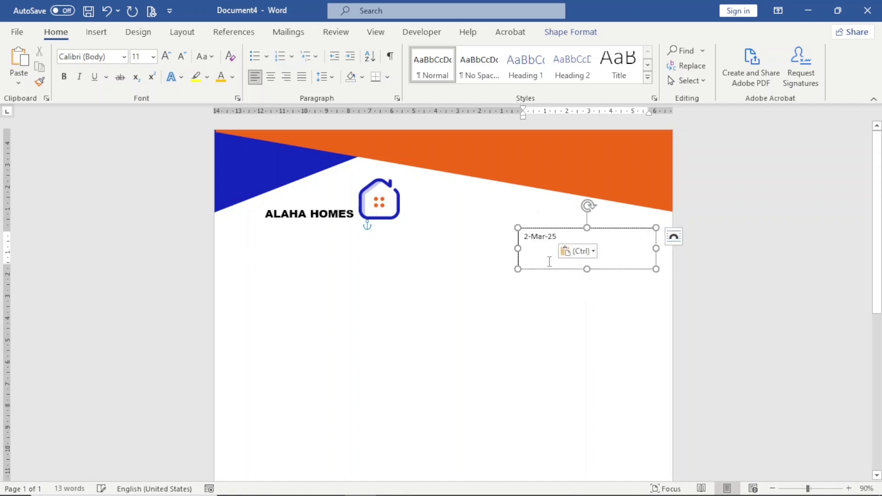
{"action": "key", "text": "BackSpace"}
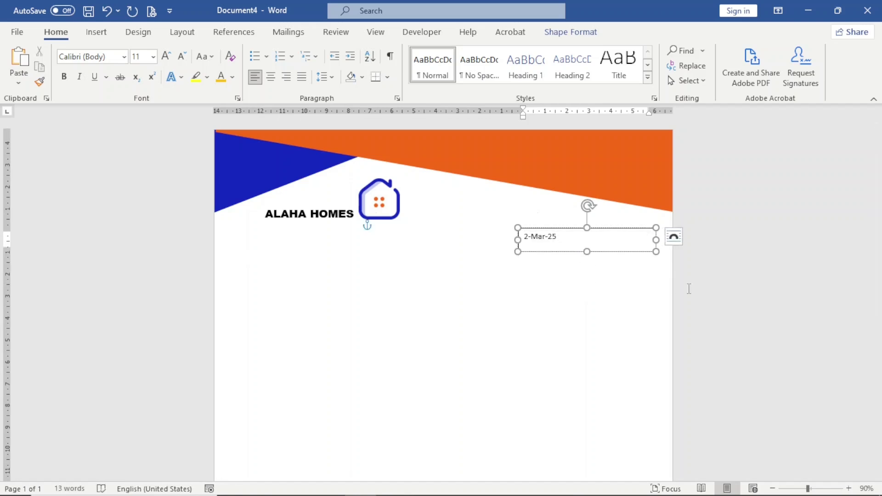
{"action": "left_click_drag", "start_coordinate": [656, 240], "coordinate": [574, 248]}
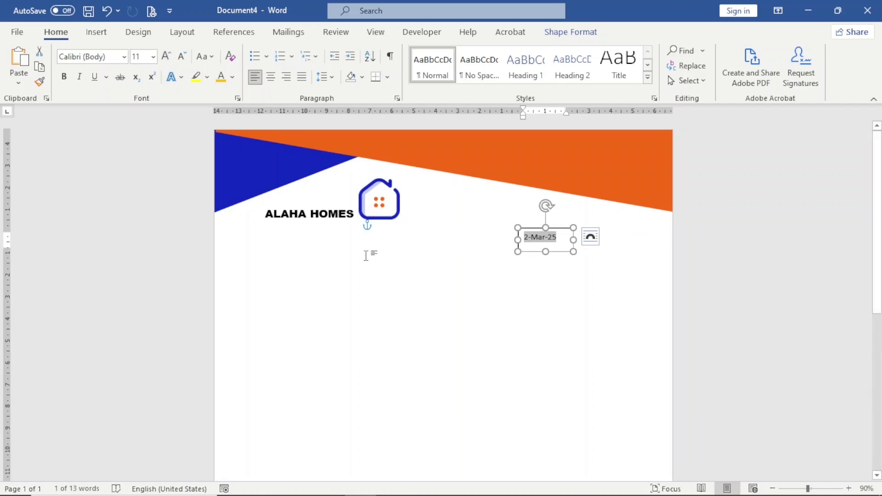
Enlarge the date to 12 pt, shift it right, and give its box no fill and no outline.
{"action": "left_click", "coordinate": [165, 56]}
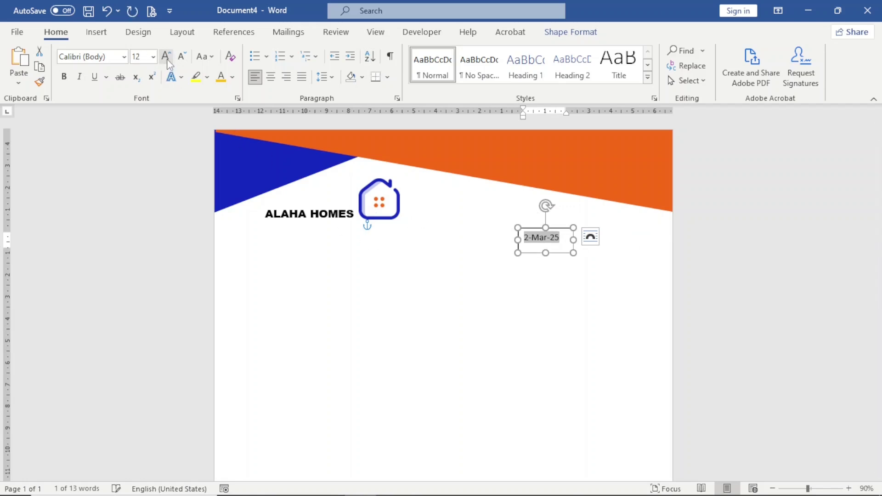
{"action": "left_click_drag", "start_coordinate": [558, 228], "coordinate": [619, 222]}
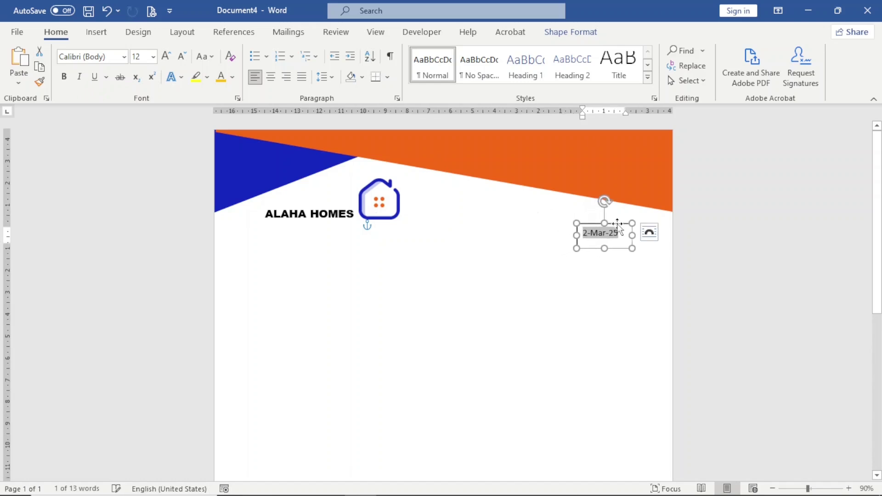
{"action": "left_click", "coordinate": [570, 33]}
{"action": "left_click", "coordinate": [298, 51]}
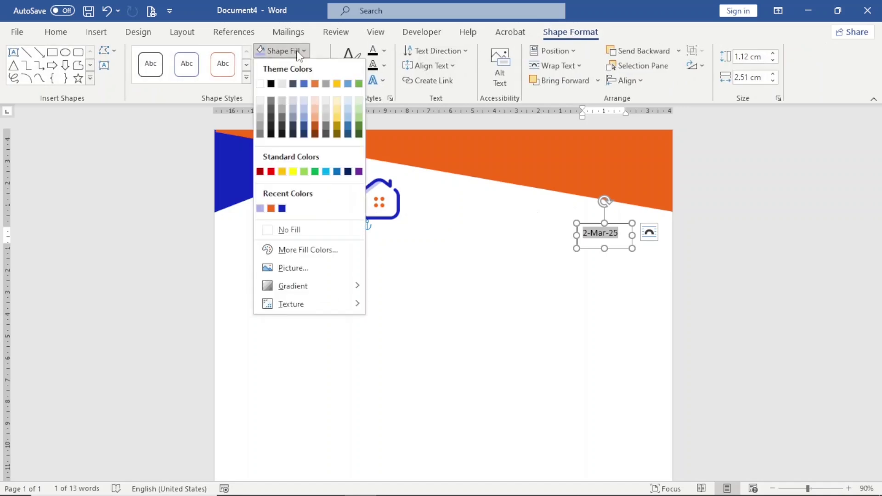
{"action": "left_click", "coordinate": [287, 230]}
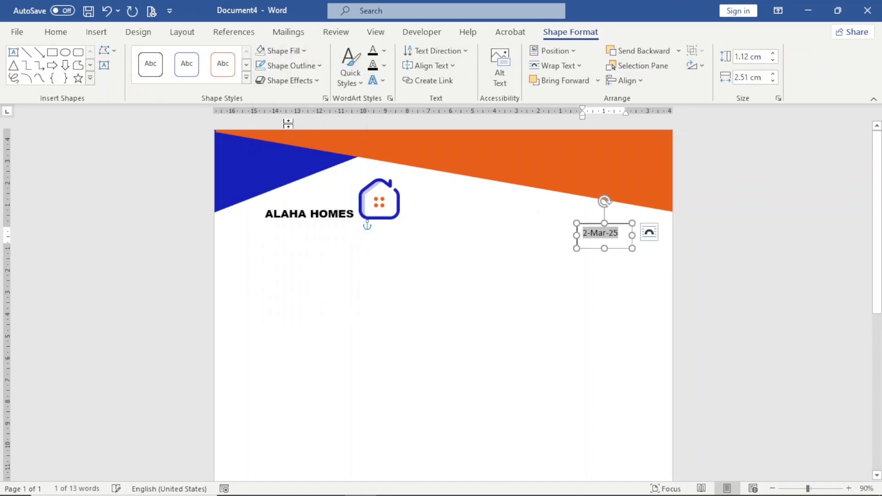
{"action": "left_click", "coordinate": [303, 69]}
{"action": "left_click", "coordinate": [301, 245]}
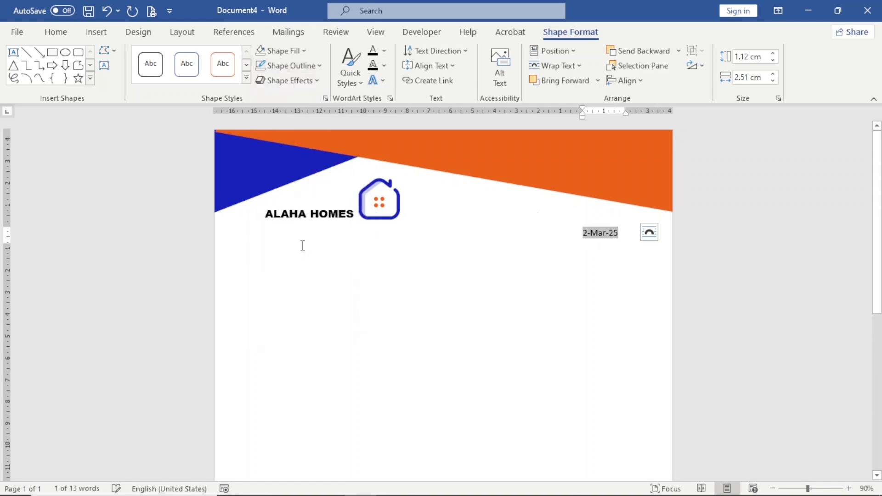
{"action": "left_click", "coordinate": [491, 307]}
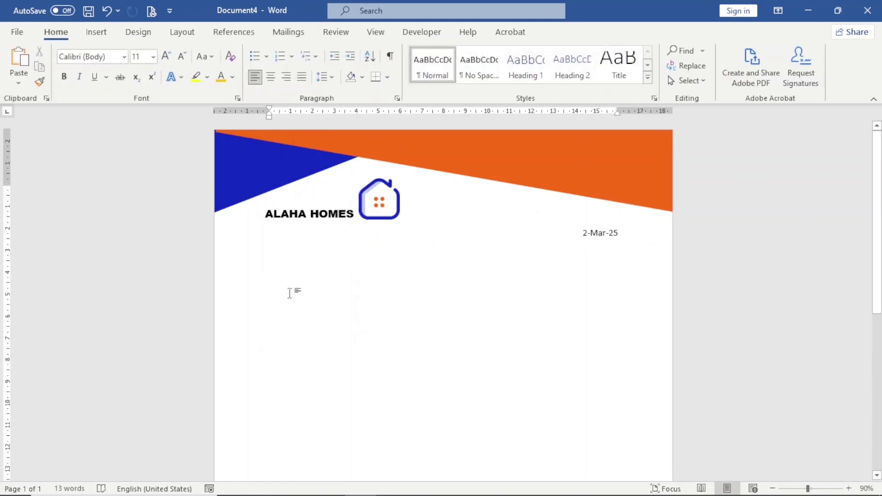
{"action": "key", "text": "Return"}
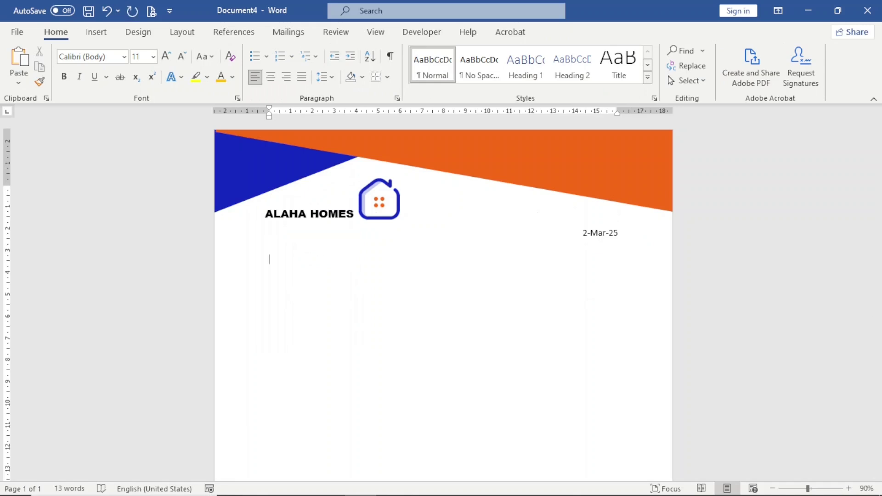
Type the recipient lines 'The Human Resources Manager', 'Gadabsi Properties', 'Tamale' and the salutation 'Sir,'.
{"action": "type", "text": "The Human R esources Manager"}
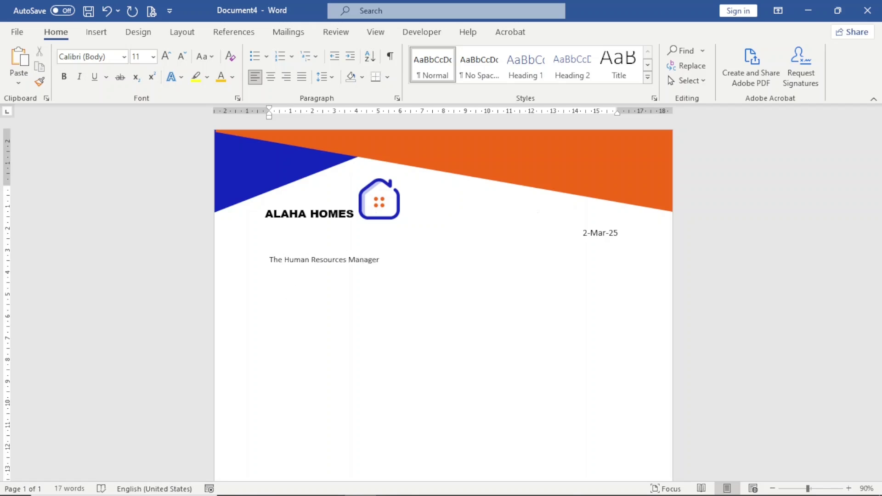
{"action": "type", "text": "Gadabsi Propers"}
{"action": "key", "text": "BackSpace"}
{"action": "type", "text": "ties"}
{"action": "key", "text": "Return"}
{"action": "type", "text": "Tamale  "}
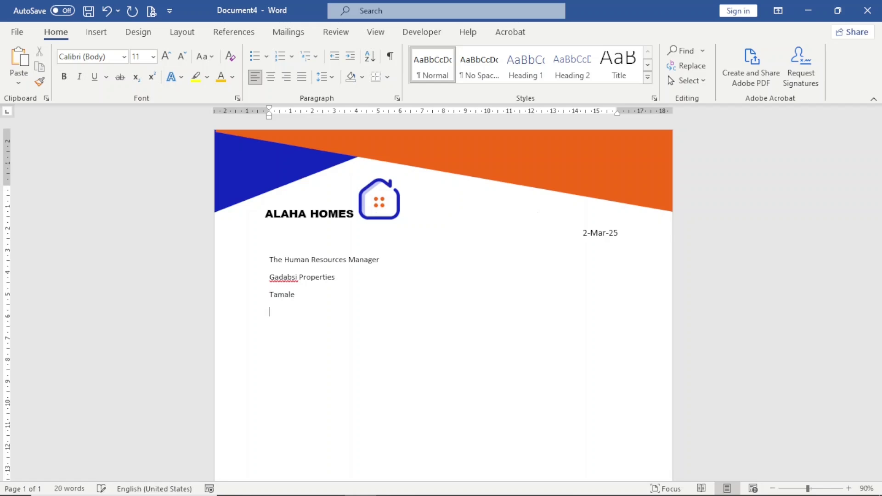
{"action": "type", "text": "Sir,"}
{"action": "key", "text": "Return"}
Add five sample body paragraphs, the 'Yours sincerely,' closing and the sender's name.
{"action": "type", "text": "Video provides a powerful way to help you prove your point. When you click Online Video, you can paste in the embed code for the video you want to add. You can also type a keyword to search online for the video that best fits your document. To make your document look professionally produced, Word provides header, footer, cover page, and text box designs that complement each other. For example, you can add a matching cover page, header, and sidebar. Click Insert and then choose the elements you want from the different galleries. Themes and styles also help keep your document coordinated. When you click Design and choose a new Theme, the pictures, charts, and SmartArt graphics change to match your new theme. When you apply styles, your headings change to match the new theme. Save time in Word with new buttons that show up where you need them. To change the way a picture fits in your document, click it and a button for layout options appears next to it. When you work on a table, click where you want to add a row or a column, and then click the plus sign. Reading is easier, too, in the new Reading view. You can collapse parts of the document and focus on the text you want. If you need to stop reading before you reach the end, Word remembers where you left off - even on another device."}
{"action": "key", "text": "Return"}
{"action": "type", "text": "Yours sinc"}
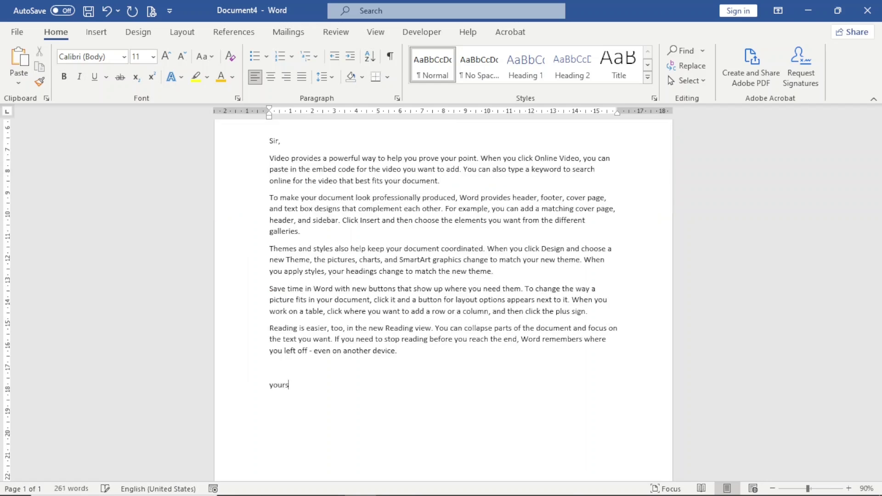
{"action": "type", "text": "e"}
{"action": "type", "text": "rely"}
{"action": "type", "text": ","}
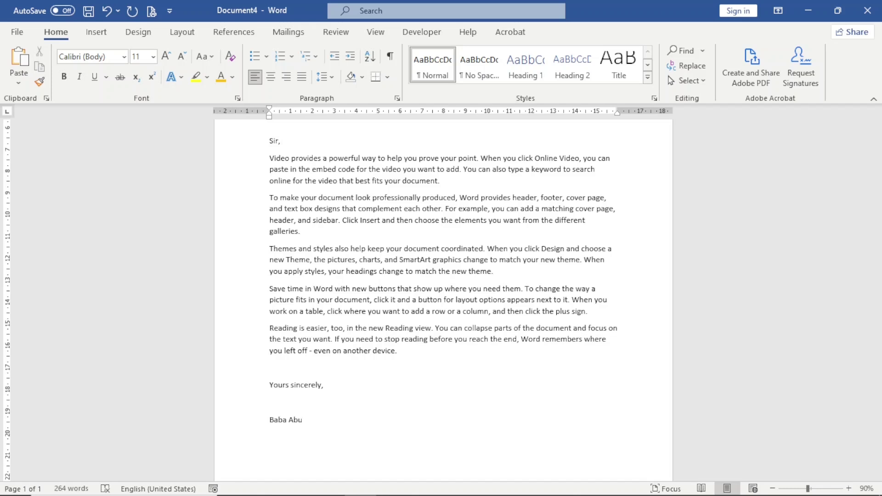
{"action": "key", "text": "Return"}
{"action": "type", "text": "Thank you"}
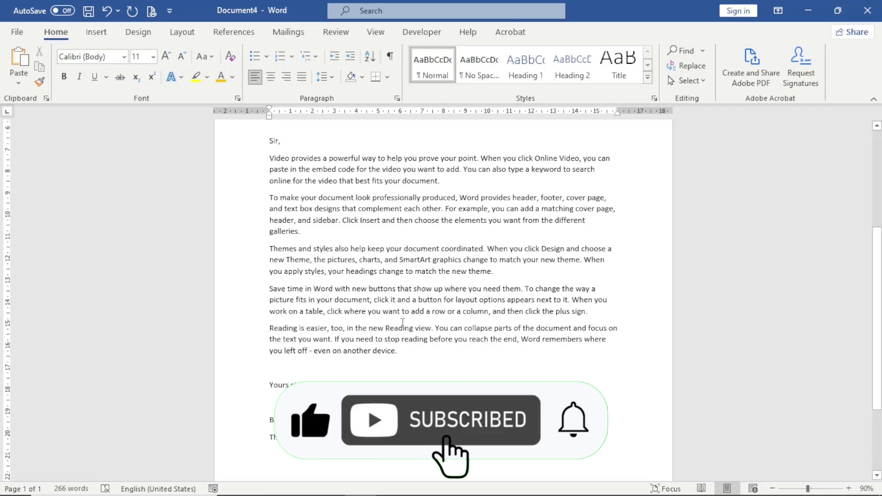
Zoom out to 50% to view the whole letter page from header to footer bar.
{"action": "scroll", "coordinate": [402, 323], "scroll_direction": "down", "scroll_amount": 7}
{"action": "scroll", "coordinate": [402, 323], "scroll_direction": "up", "scroll_amount": 12}
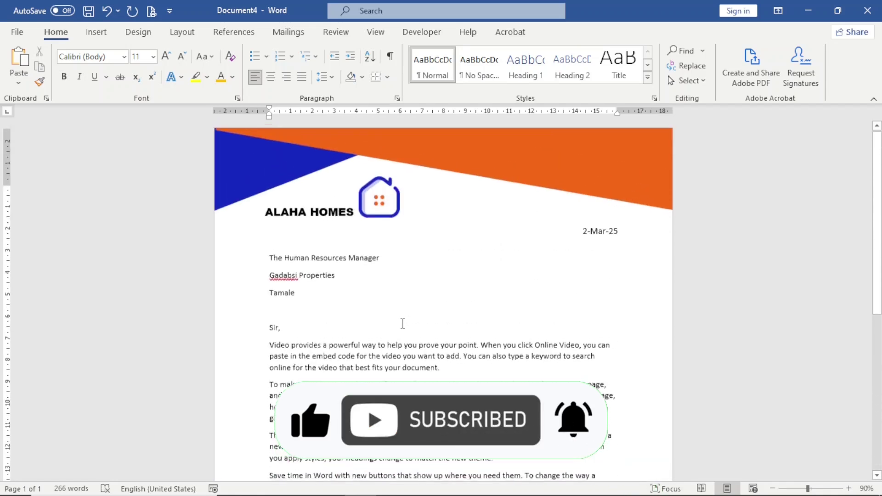
{"action": "scroll", "coordinate": [403, 319], "scroll_direction": "down", "scroll_amount": 7}
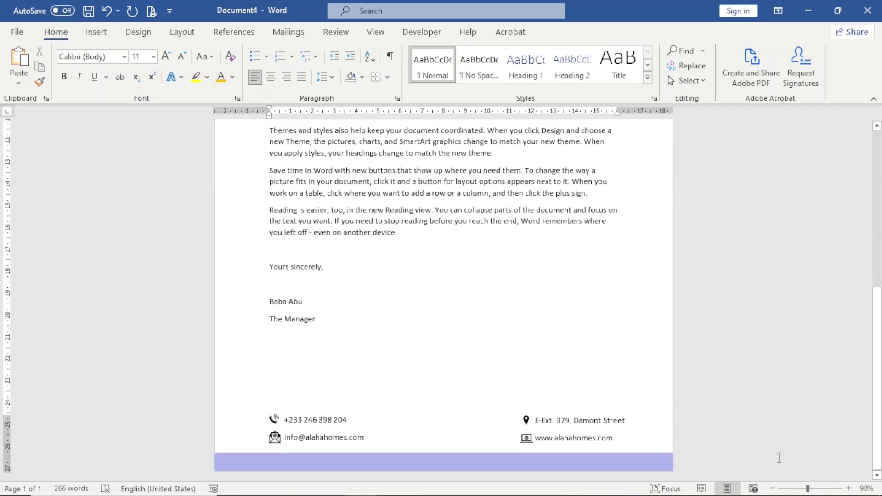
{"action": "left_click", "coordinate": [772, 490]}
{"action": "left_click", "coordinate": [772, 489]}
{"action": "left_click", "coordinate": [773, 489]}
{"action": "left_click", "coordinate": [772, 489]}
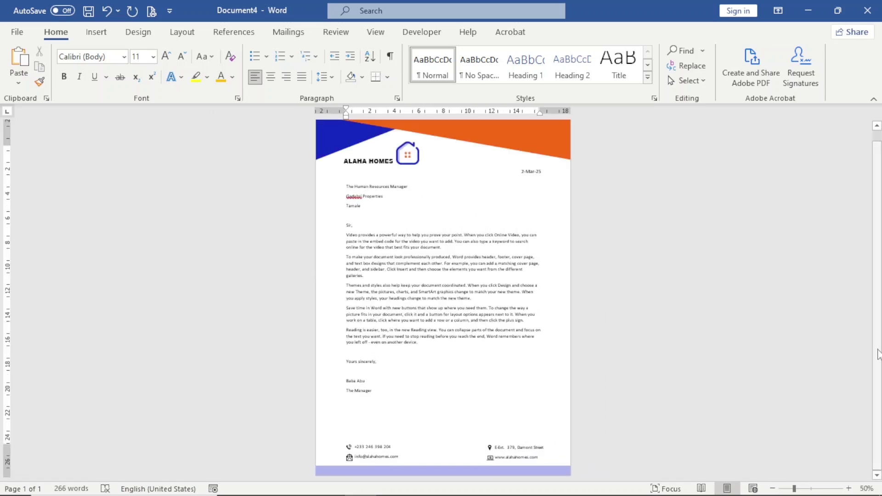
{"action": "left_click_drag", "start_coordinate": [879, 354], "coordinate": [875, 249]}
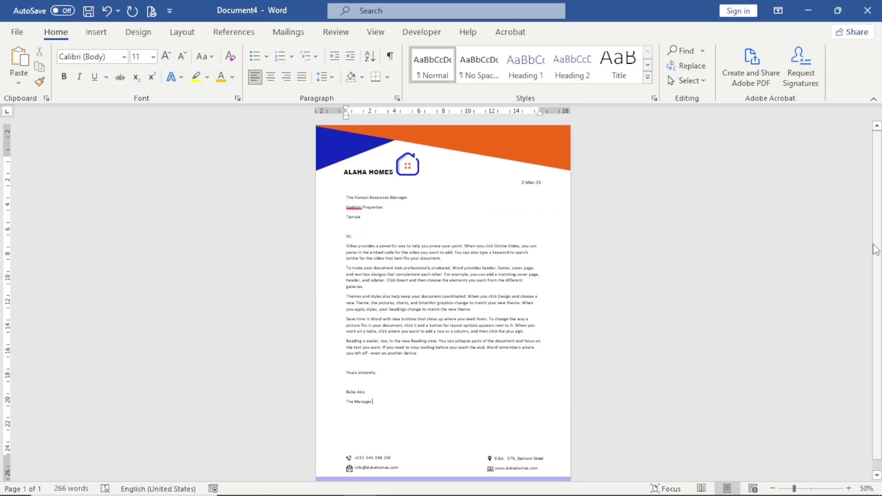